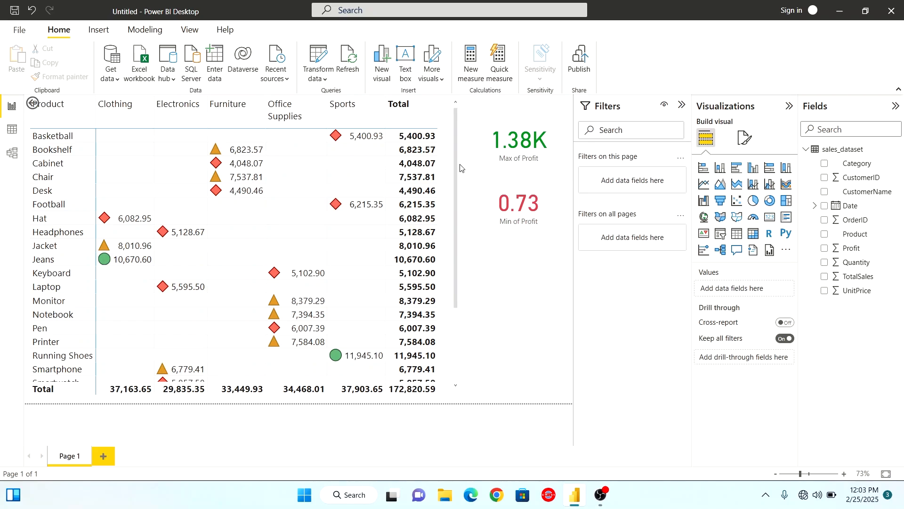
{"action": "left_click_drag", "start_coordinate": [457, 146], "coordinate": [452, 254]}
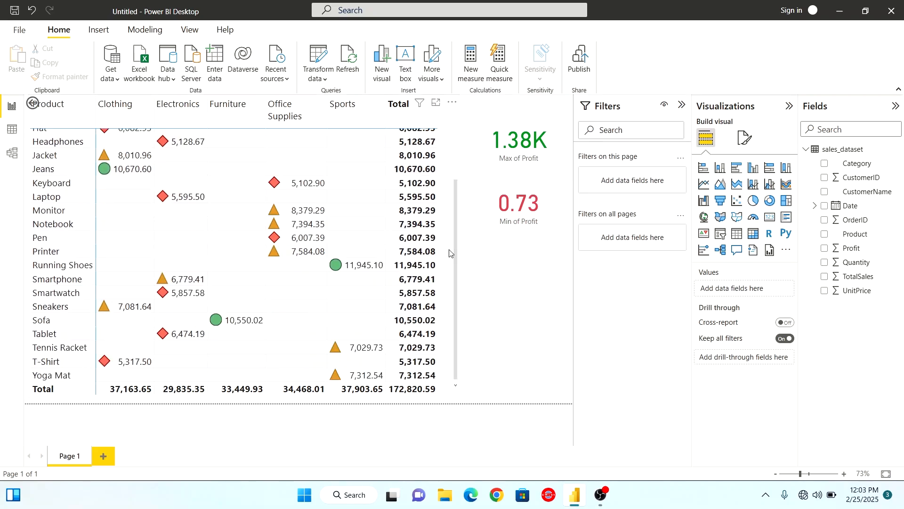
{"action": "left_click", "coordinate": [451, 255]}
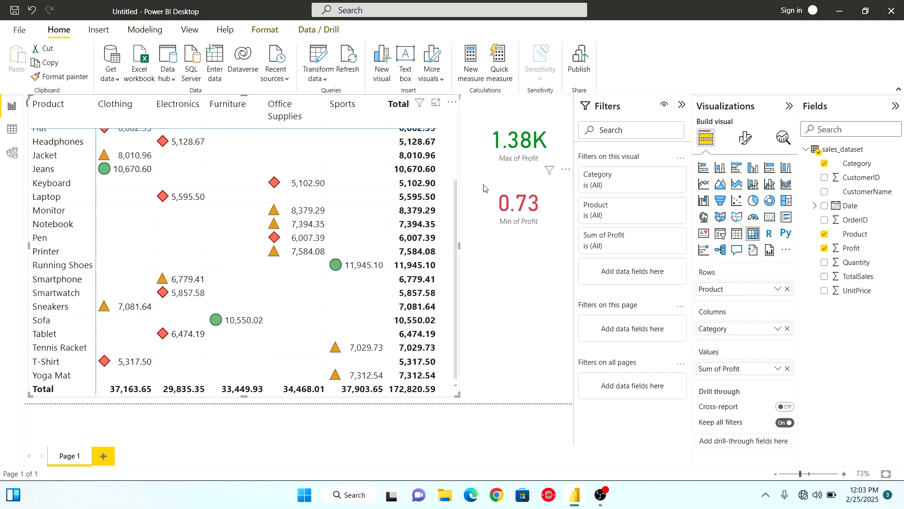
{"action": "left_click_drag", "start_coordinate": [456, 196], "coordinate": [458, 106]}
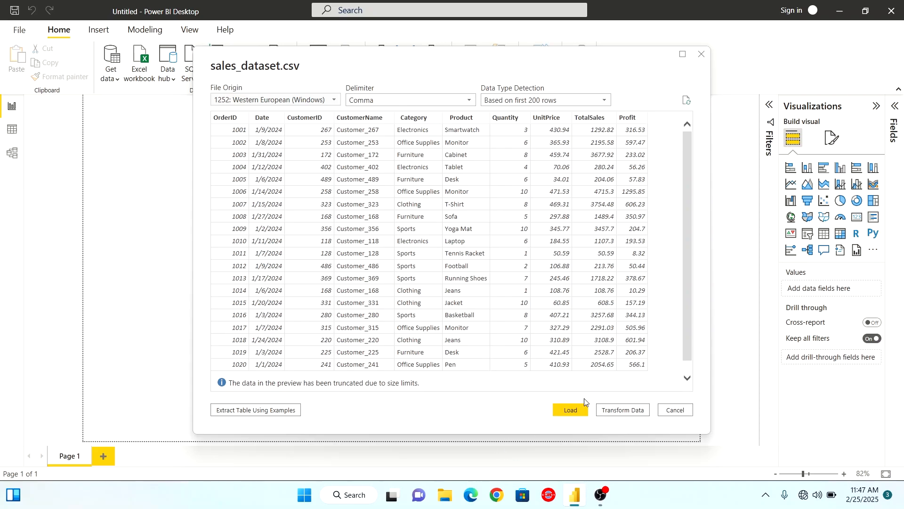
Load the previewed sales_dataset.csv data and expand the sales_dataset table to show its fields
{"action": "left_click", "coordinate": [572, 413]}
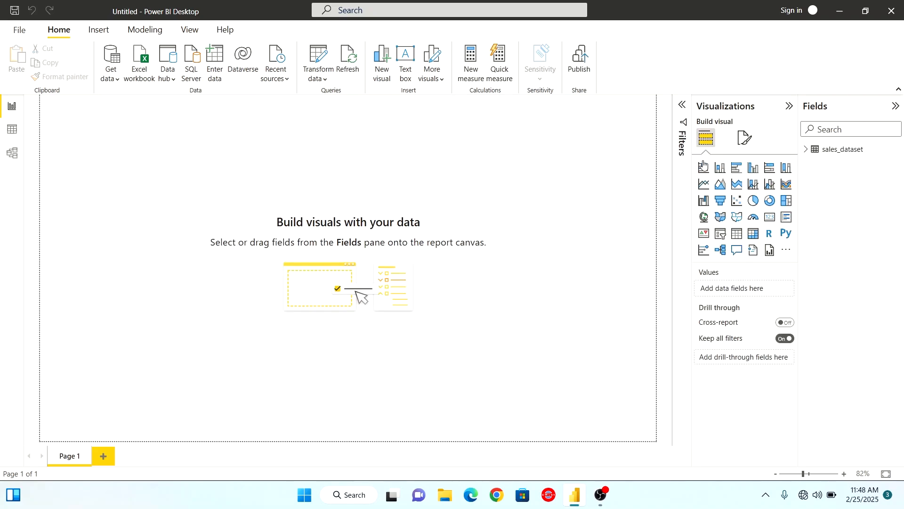
{"action": "left_click", "coordinate": [806, 150]}
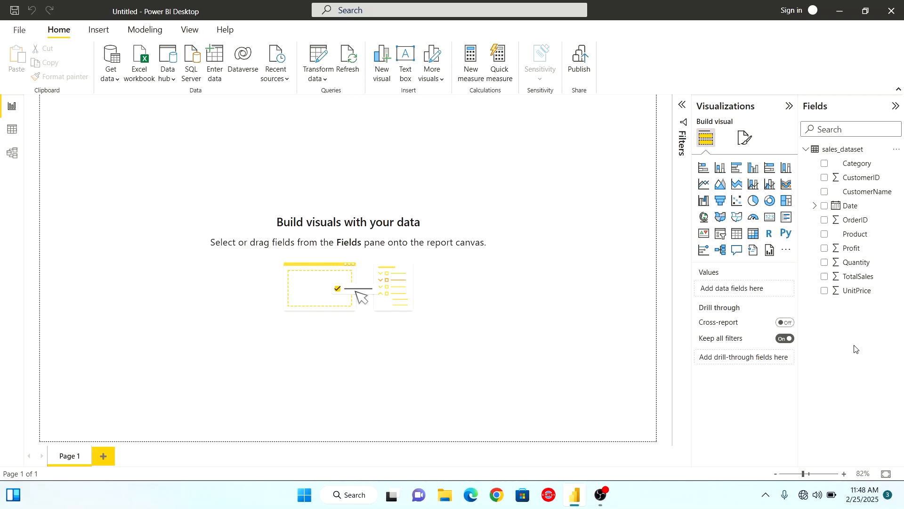
Insert a matrix visual enlarged to nearly the full page height, with Category as its row field
{"action": "left_click", "coordinate": [756, 240]}
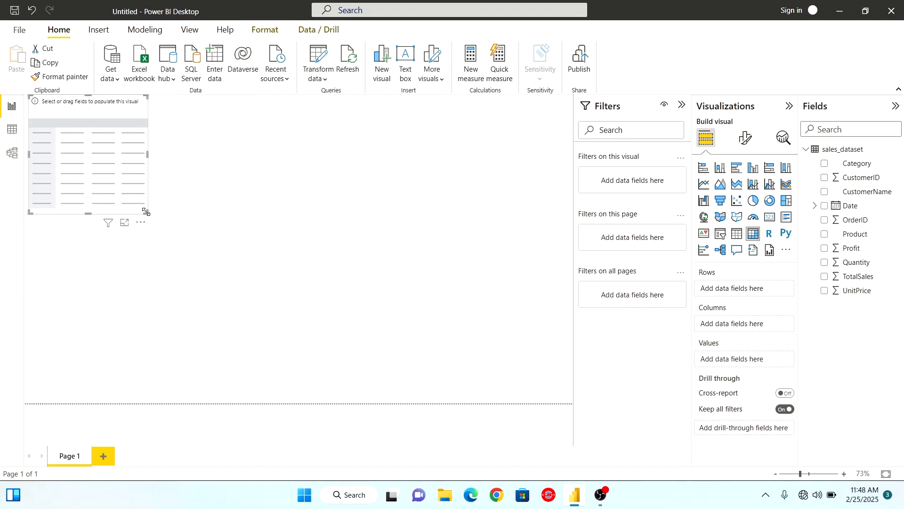
{"action": "left_click_drag", "start_coordinate": [146, 211], "coordinate": [356, 396]}
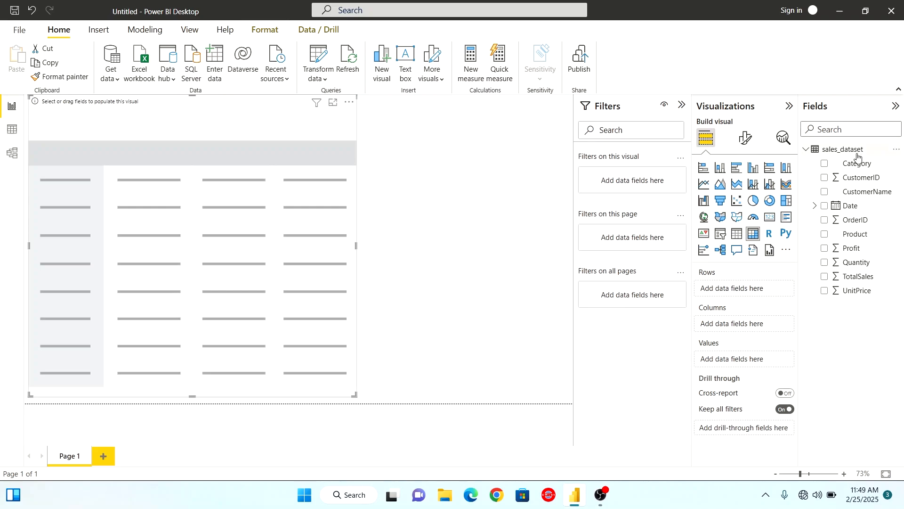
{"action": "left_click_drag", "start_coordinate": [848, 163], "coordinate": [767, 293]}
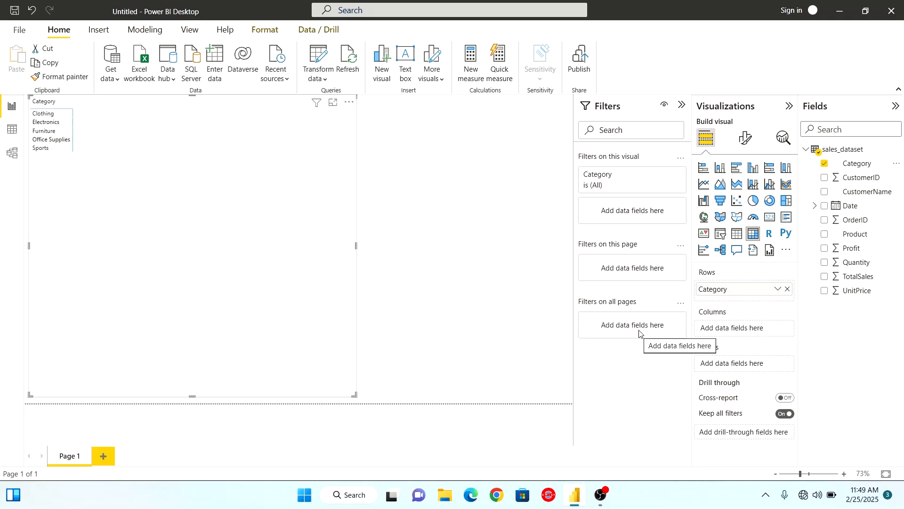
Turn on both horizontal and vertical gridlines for the matrix
{"action": "left_click", "coordinate": [747, 142]}
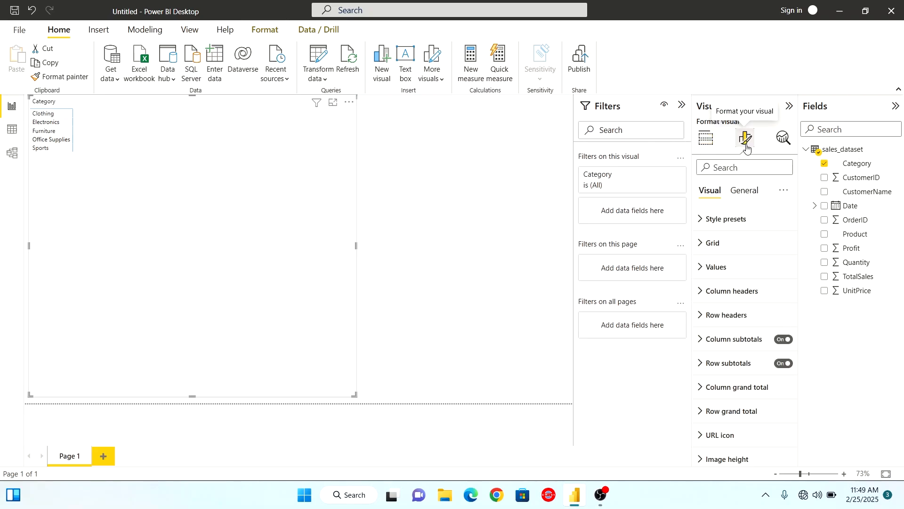
{"action": "left_click", "coordinate": [700, 245]}
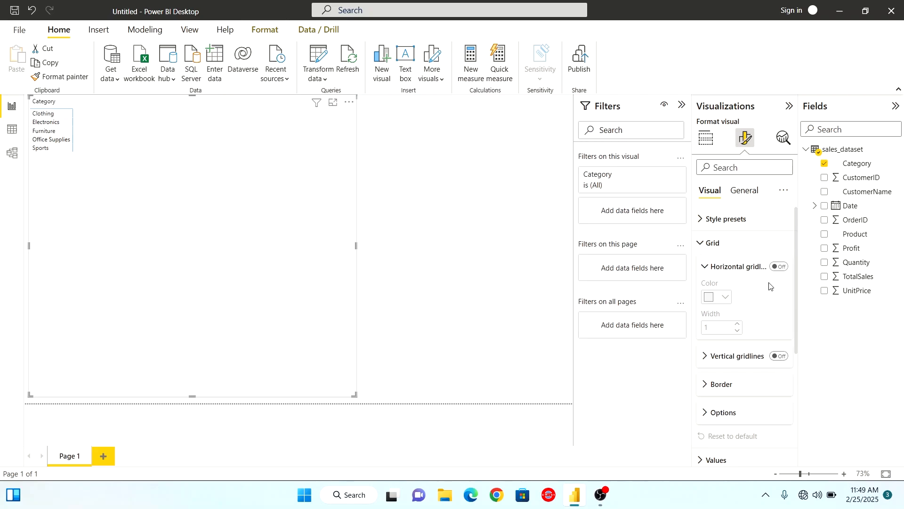
{"action": "left_click", "coordinate": [777, 267]}
{"action": "left_click", "coordinate": [779, 357]}
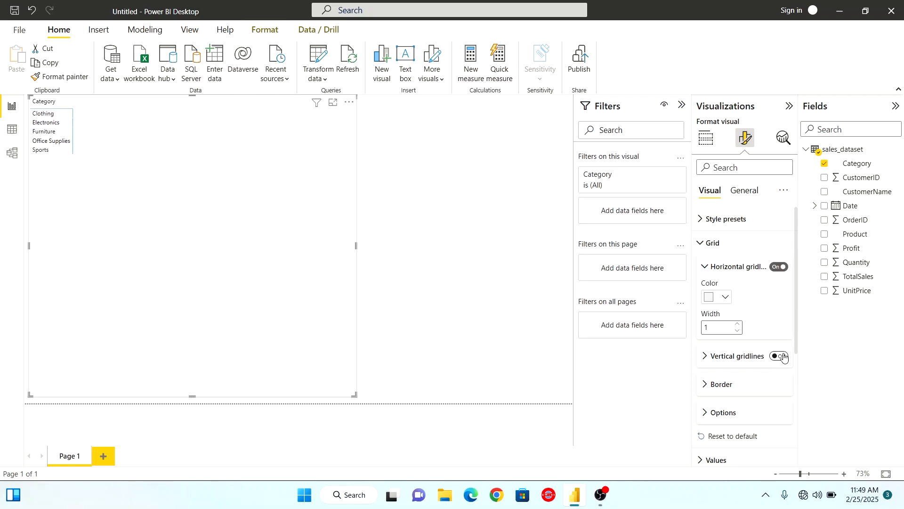
{"action": "left_click", "coordinate": [702, 243]}
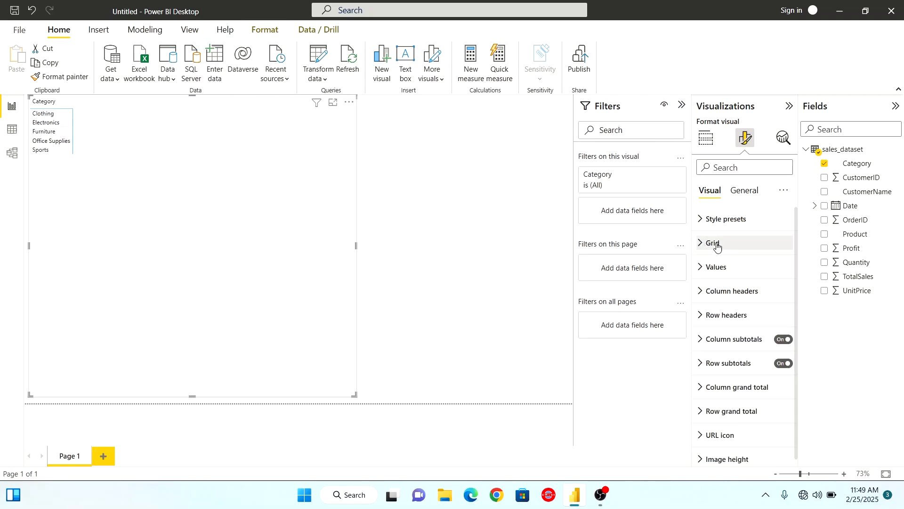
Set the font size of the matrix values to 15
{"action": "left_click", "coordinate": [736, 267]}
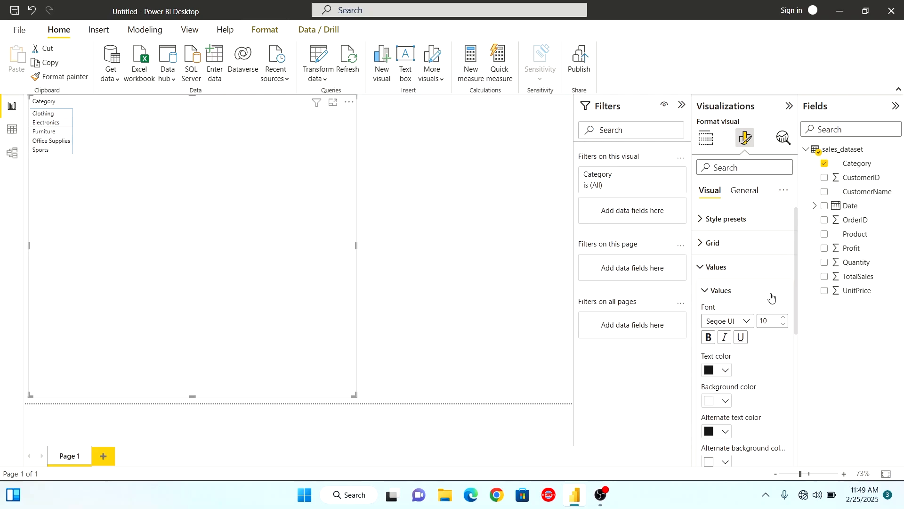
{"action": "left_click_drag", "start_coordinate": [773, 320], "coordinate": [759, 318]}
{"action": "type", "text": "15"}
{"action": "left_click", "coordinate": [706, 291]}
{"action": "left_click", "coordinate": [701, 267]}
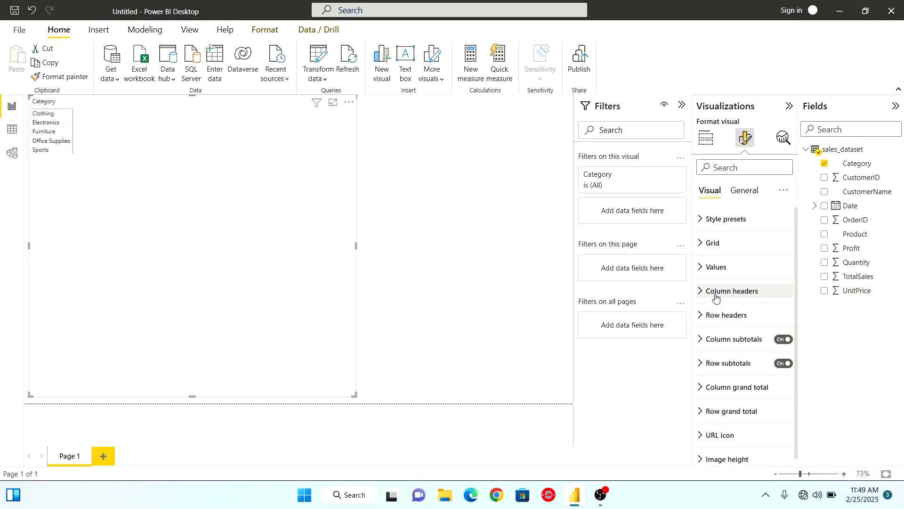
Set the font size of the matrix column headers to 16
{"action": "left_click", "coordinate": [704, 291]}
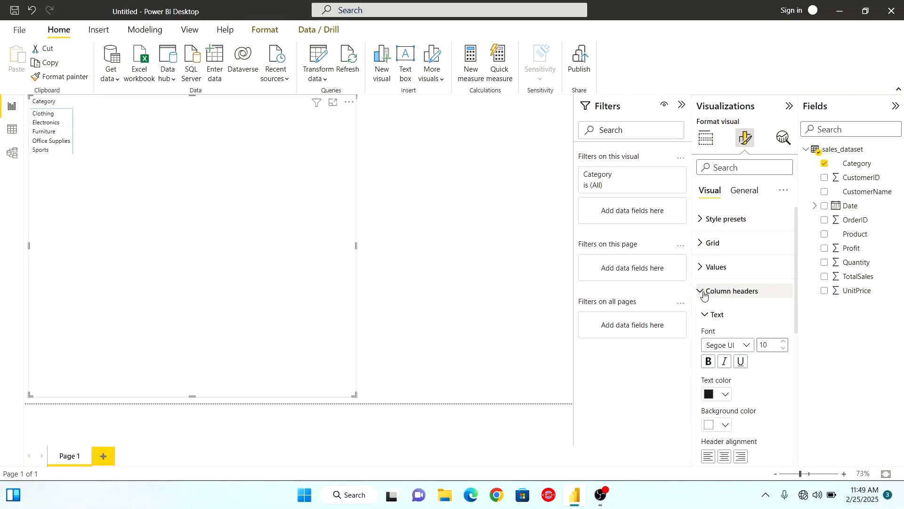
{"action": "double_click", "coordinate": [765, 345]}
{"action": "type", "text": "16"}
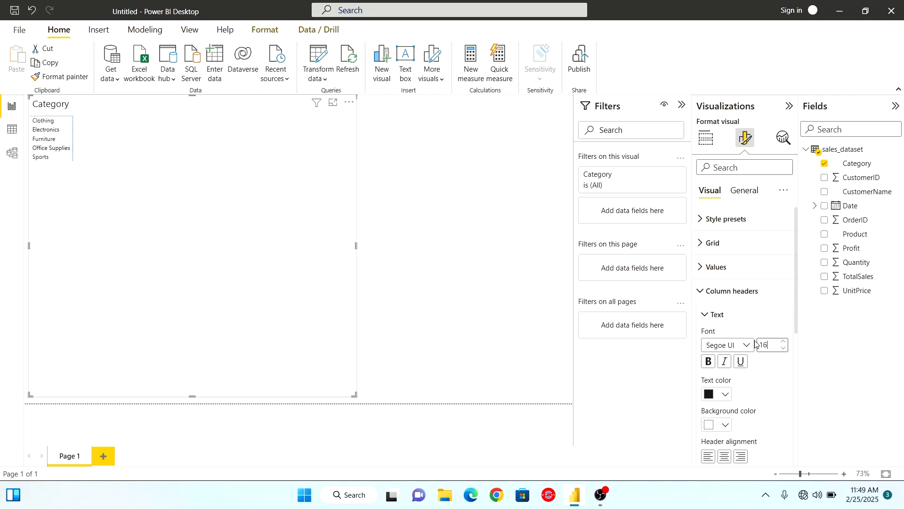
{"action": "left_click", "coordinate": [705, 315]}
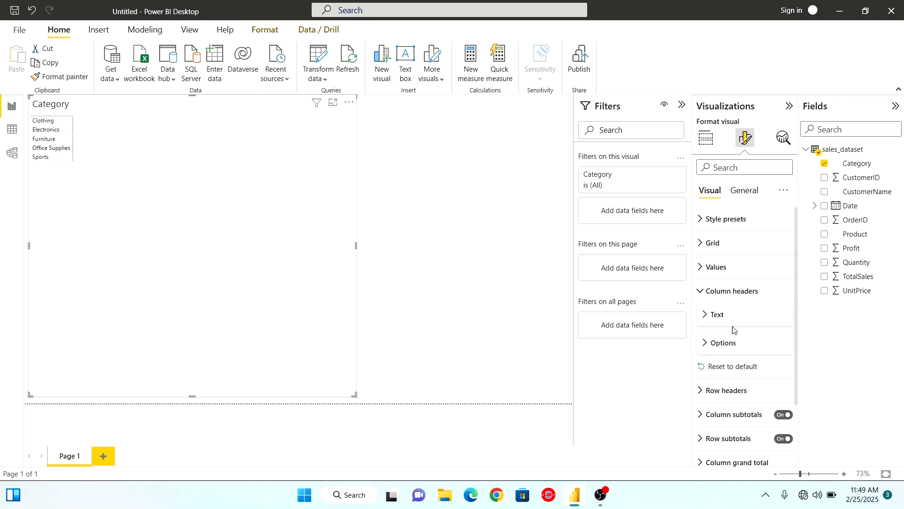
{"action": "left_click", "coordinate": [702, 293]}
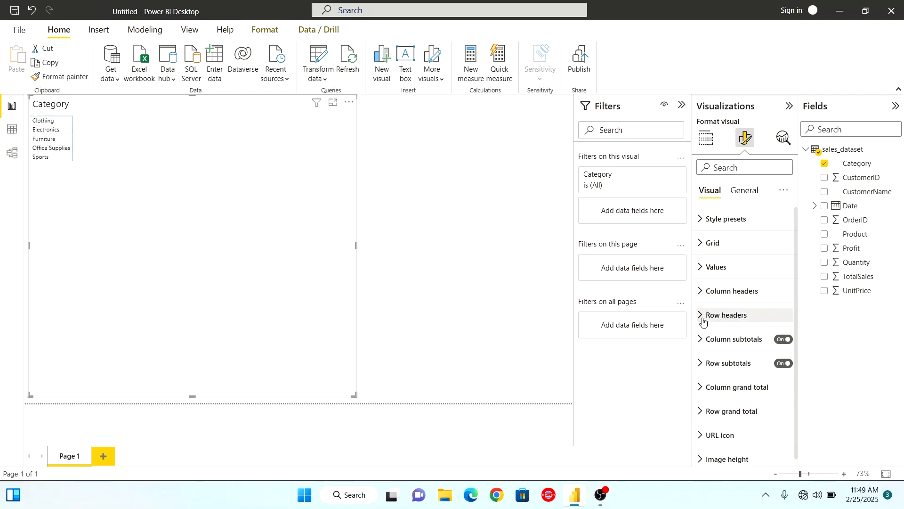
Set the font size of the matrix row headers to 16 and return to the visual's field settings
{"action": "left_click", "coordinate": [723, 320]}
{"action": "double_click", "coordinate": [760, 368]}
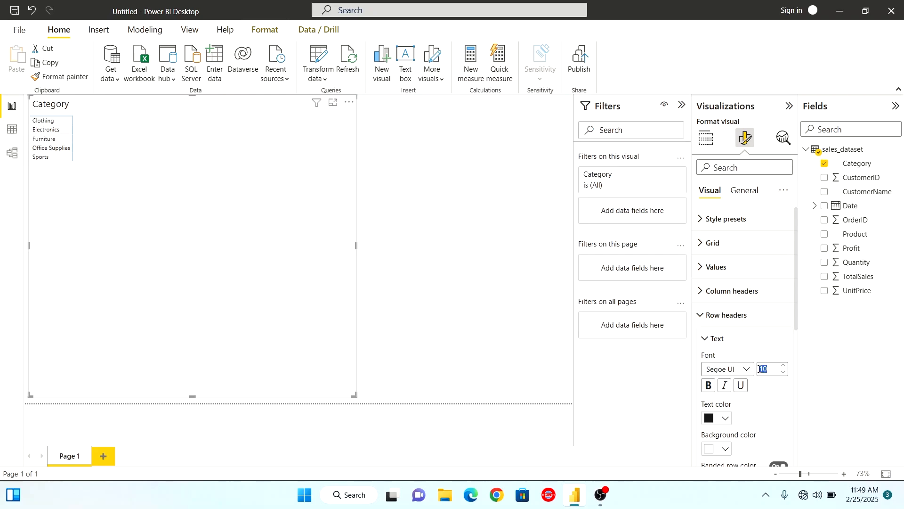
{"action": "type", "text": "16"}
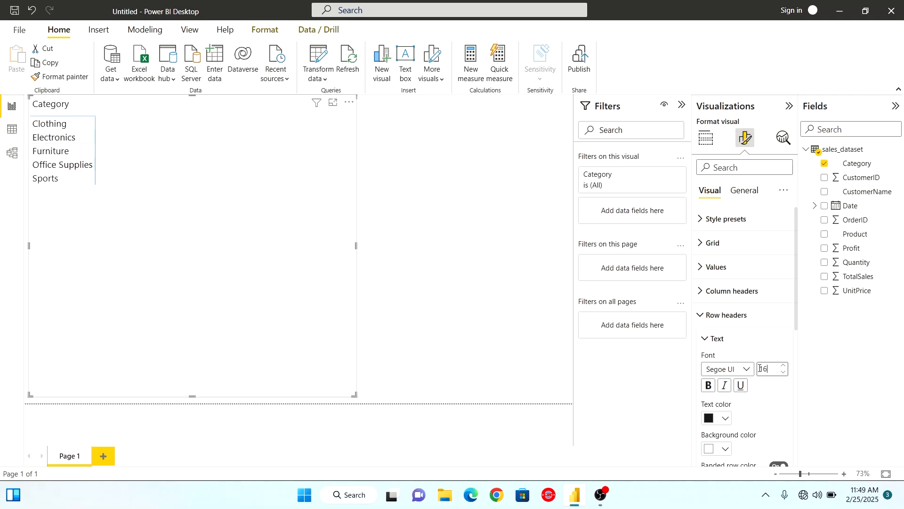
{"action": "left_click", "coordinate": [699, 315]}
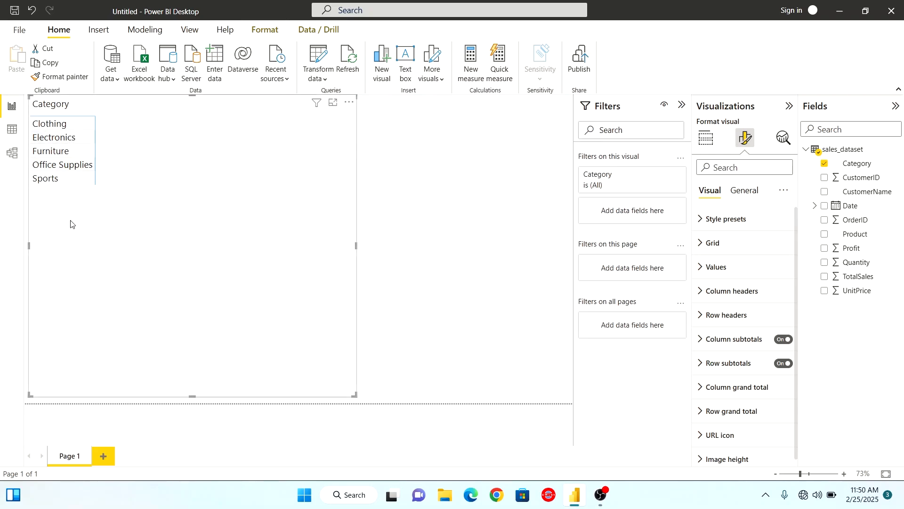
{"action": "left_click", "coordinate": [705, 142]}
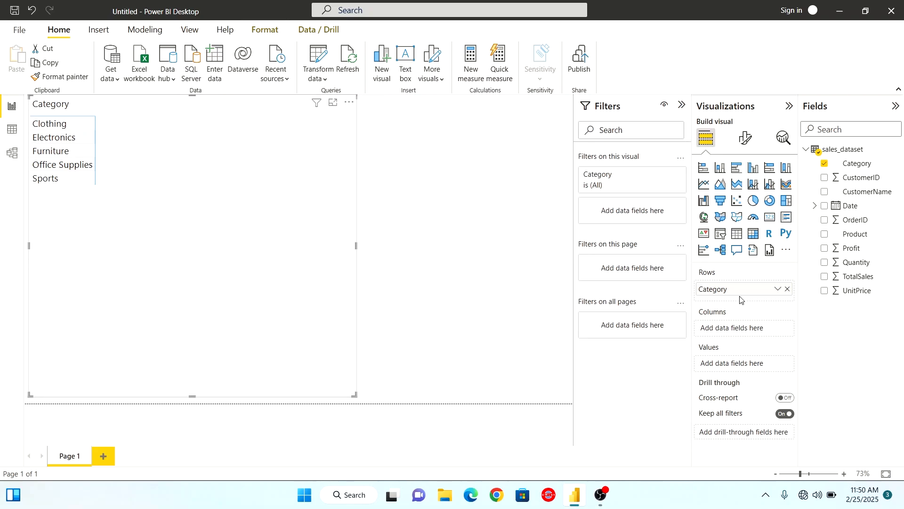
Move Category from the matrix rows to its columns, and remove the field from the visual
{"action": "left_click_drag", "start_coordinate": [740, 293], "coordinate": [746, 334]}
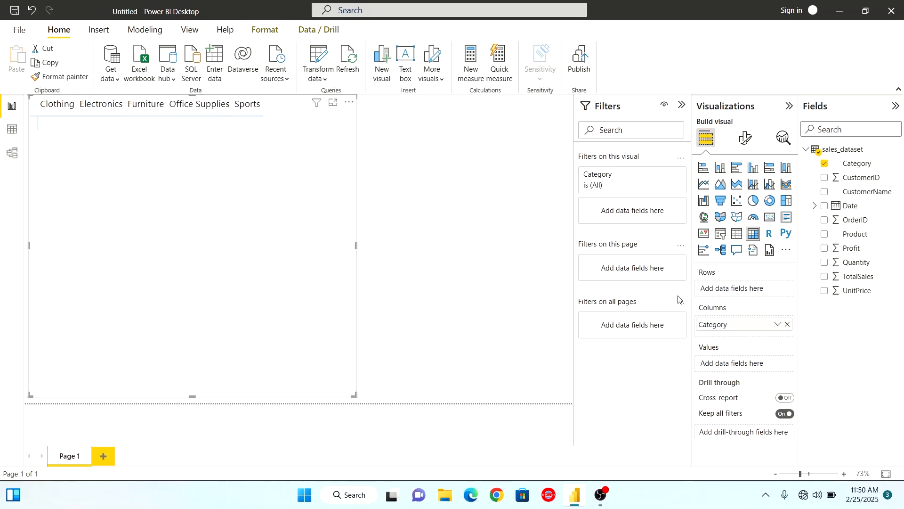
{"action": "left_click", "coordinate": [787, 325]}
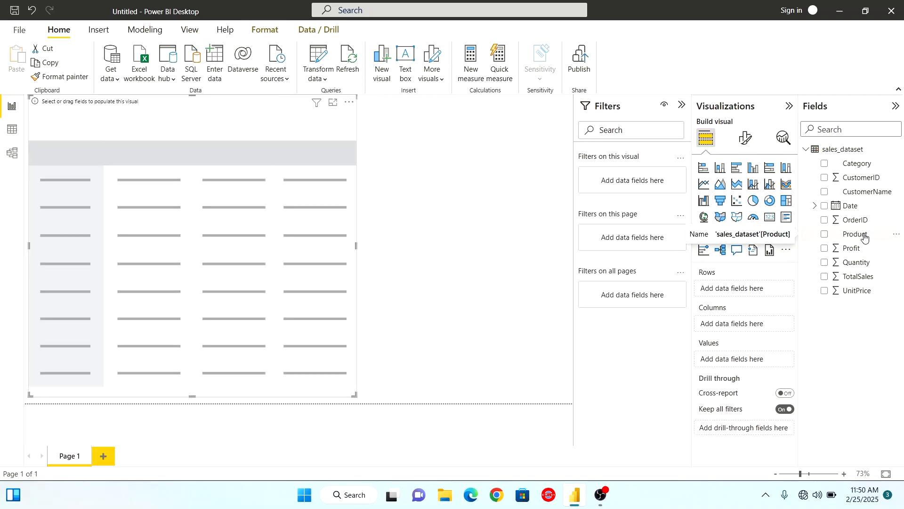
Add Product as the matrix's row field and widen the visual to about two thirds of the visible canvas
{"action": "left_click_drag", "start_coordinate": [865, 238], "coordinate": [764, 292]}
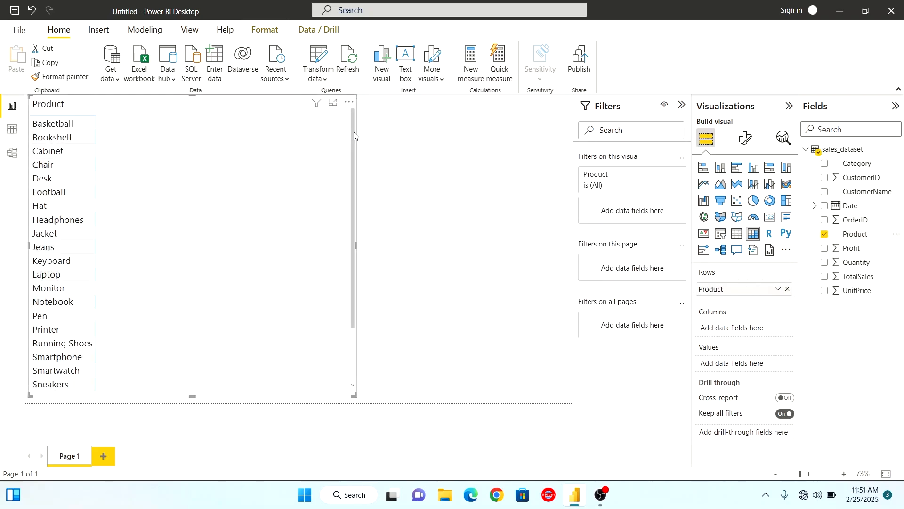
{"action": "mouse_move", "coordinate": [355, 132]}
{"action": "left_mouse_down"}
{"action": "mouse_move", "coordinate": [346, 239]}
{"action": "mouse_move", "coordinate": [361, 190]}
{"action": "mouse_move", "coordinate": [361, 123]}
{"action": "left_mouse_up"}
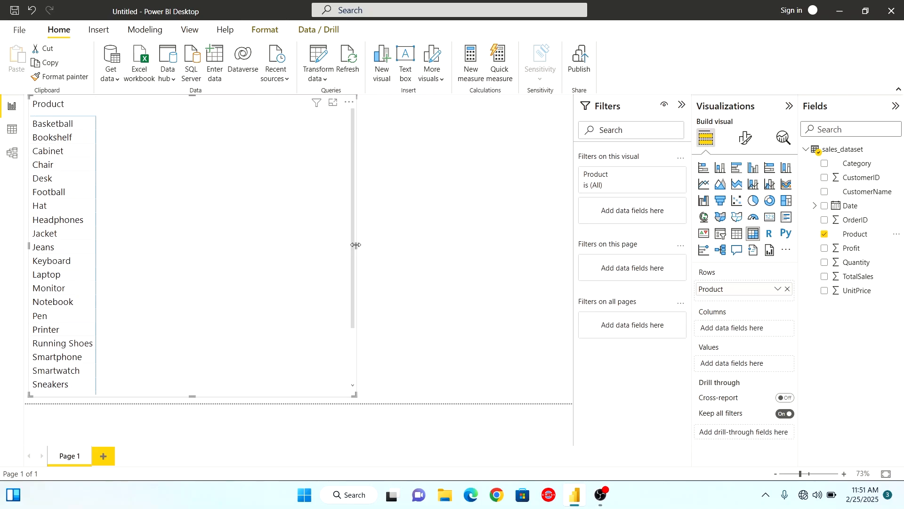
{"action": "left_click_drag", "start_coordinate": [357, 244], "coordinate": [424, 244]}
Try Product as the matrix's column field, look across the product columns, and return it to the rows
{"action": "left_click_drag", "start_coordinate": [720, 291], "coordinate": [718, 325]}
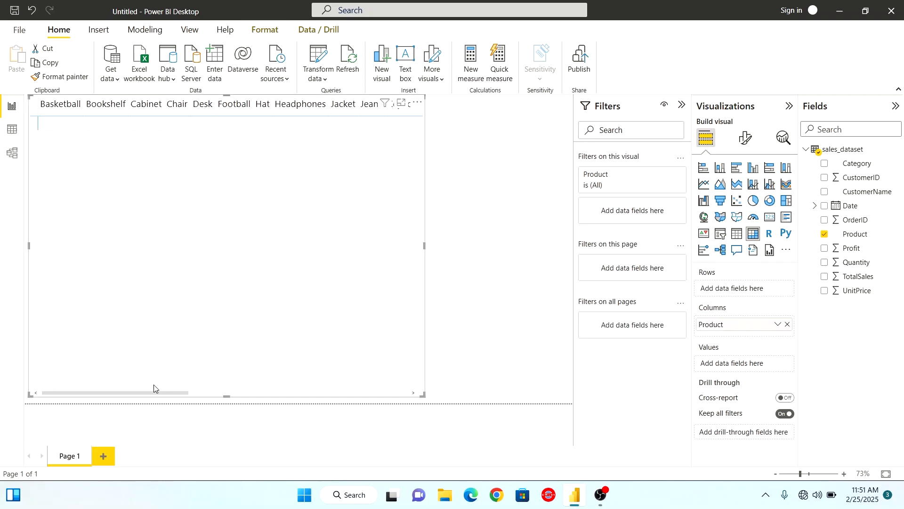
{"action": "left_click_drag", "start_coordinate": [144, 392], "coordinate": [78, 380]}
{"action": "left_click_drag", "start_coordinate": [725, 326], "coordinate": [730, 288]}
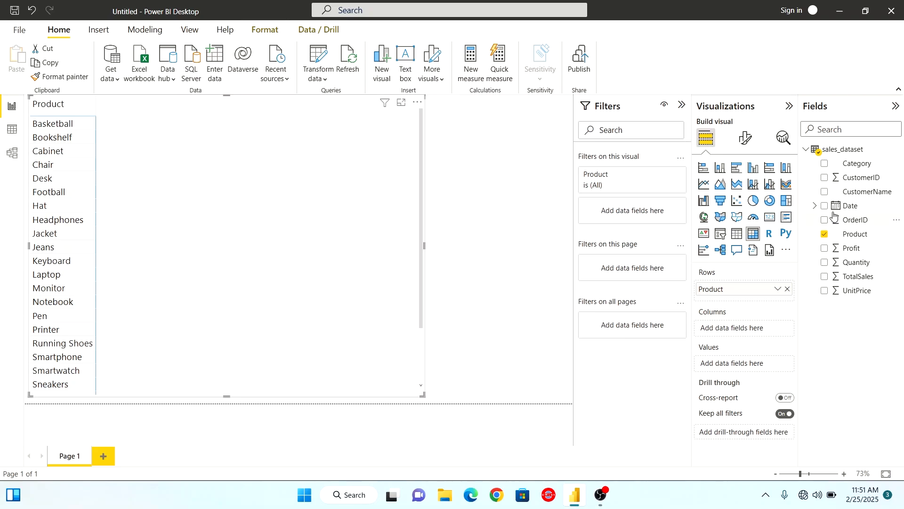
Add Category as the matrix's column field and TotalSales as its values field
{"action": "left_click_drag", "start_coordinate": [848, 168], "coordinate": [745, 329]}
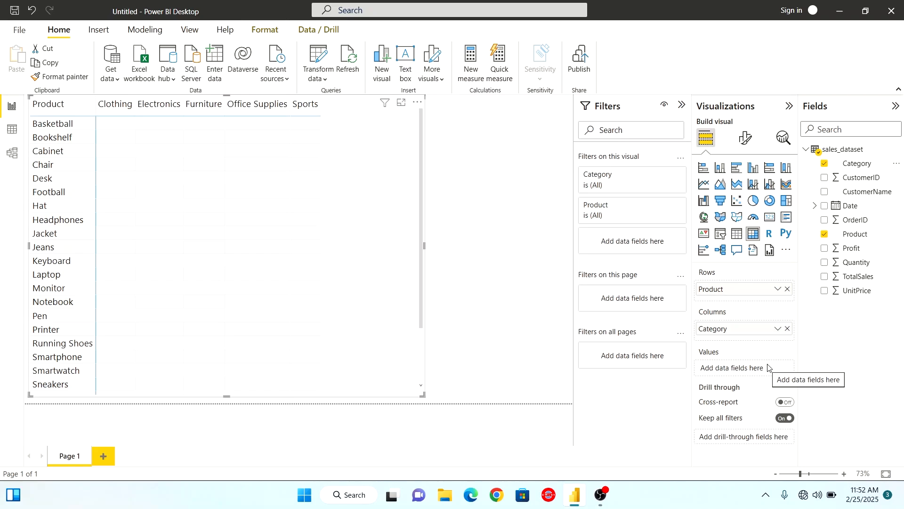
{"action": "left_click_drag", "start_coordinate": [858, 276], "coordinate": [766, 368]}
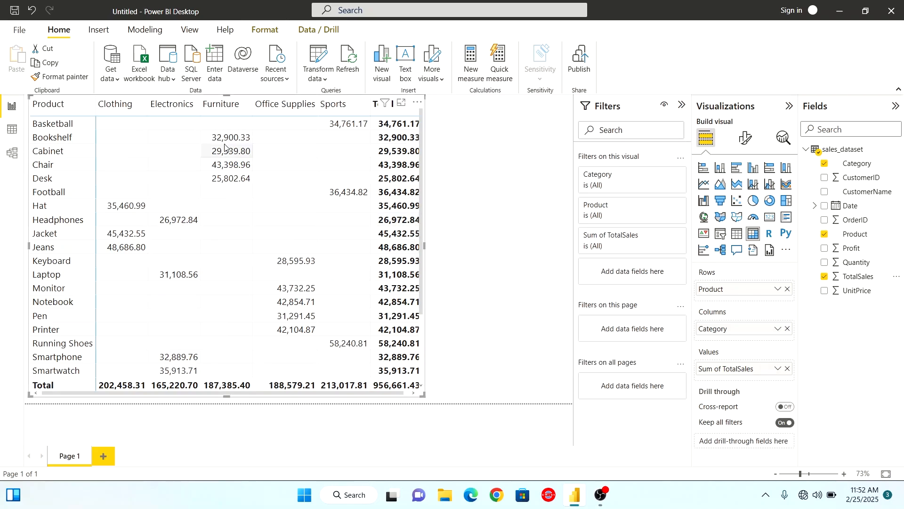
{"action": "mouse_move", "coordinate": [221, 141]}
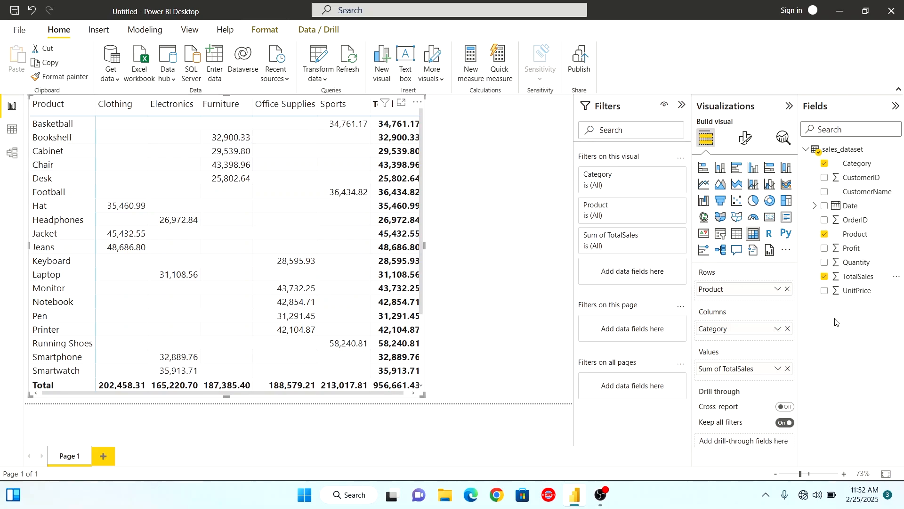
Change the aggregation of TotalSales in the matrix to Average, and after that to Minimum
{"action": "left_click", "coordinate": [777, 372]}
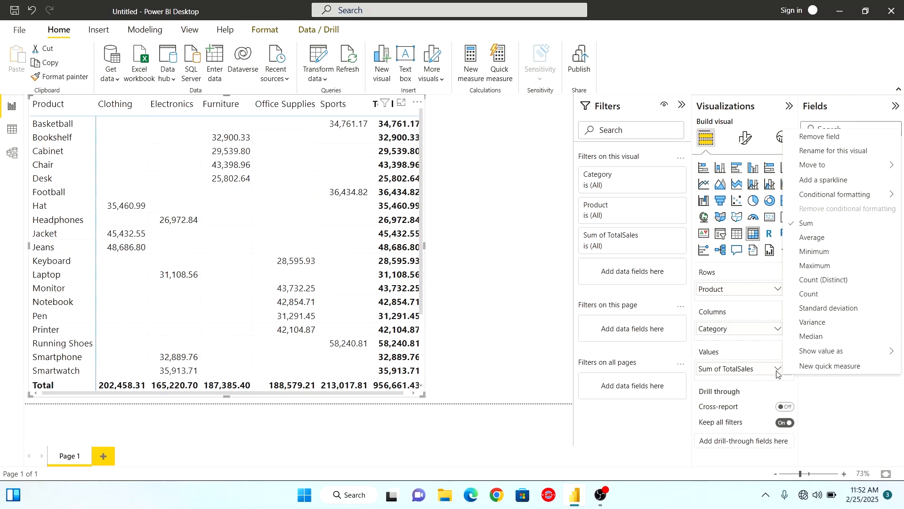
{"action": "left_click", "coordinate": [811, 238]}
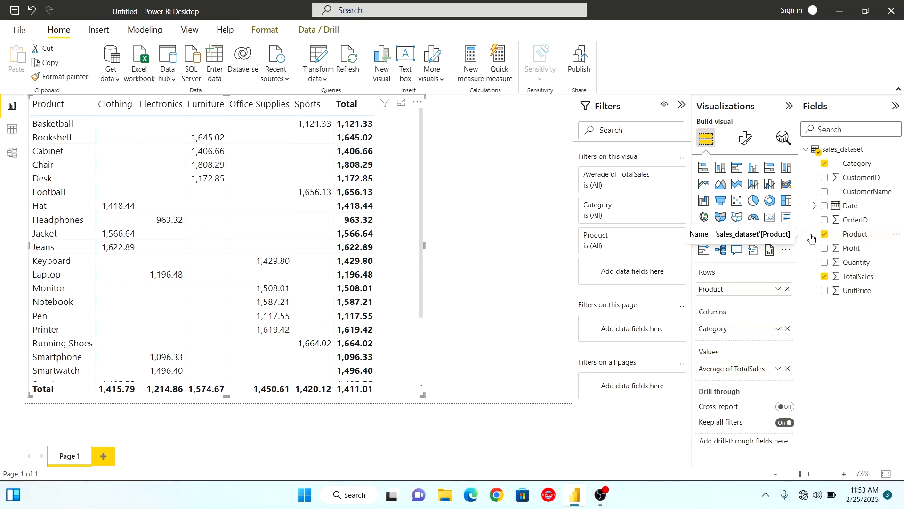
{"action": "left_click", "coordinate": [779, 370]}
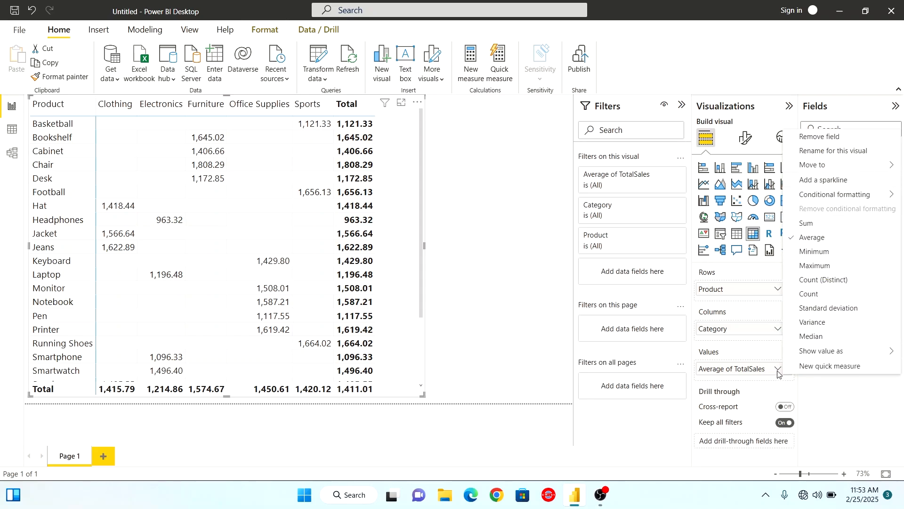
{"action": "left_click", "coordinate": [818, 252]}
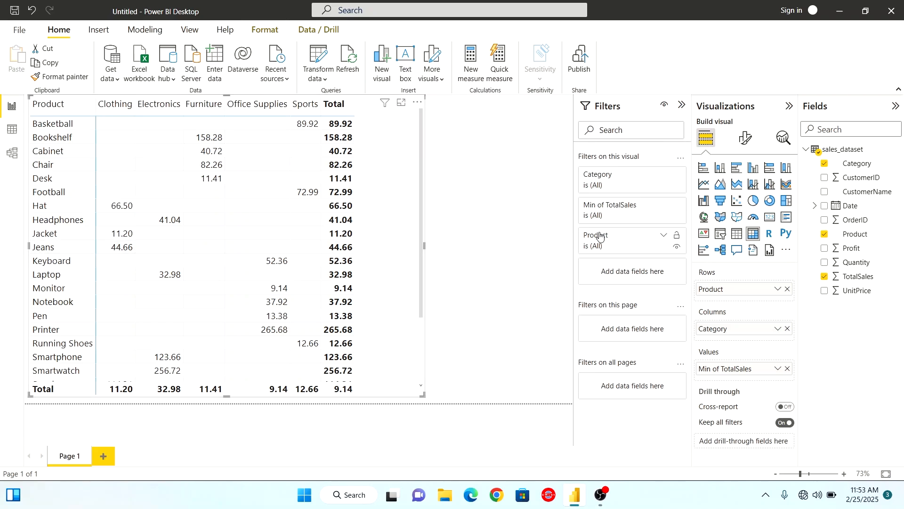
Try Maximum as the TotalSales aggregation, and replace TotalSales with Profit as the matrix's values field
{"action": "left_click", "coordinate": [779, 372]}
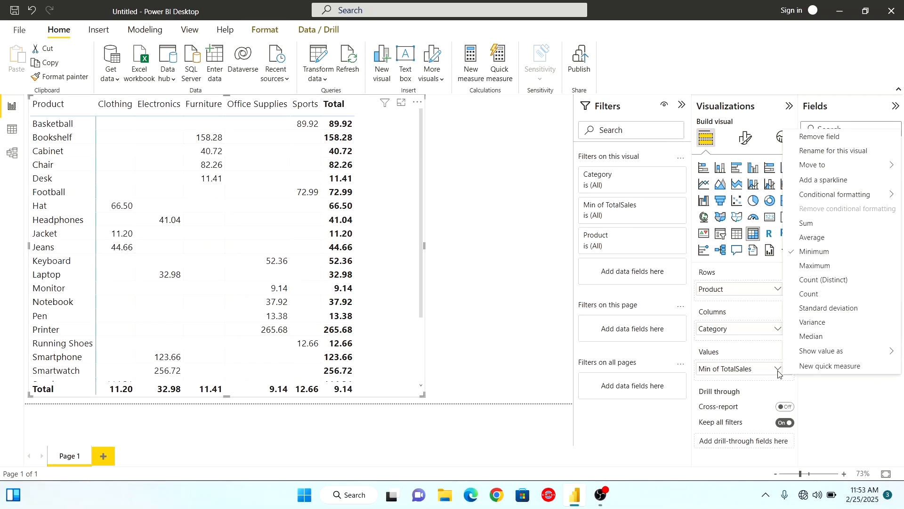
{"action": "left_click", "coordinate": [806, 266]}
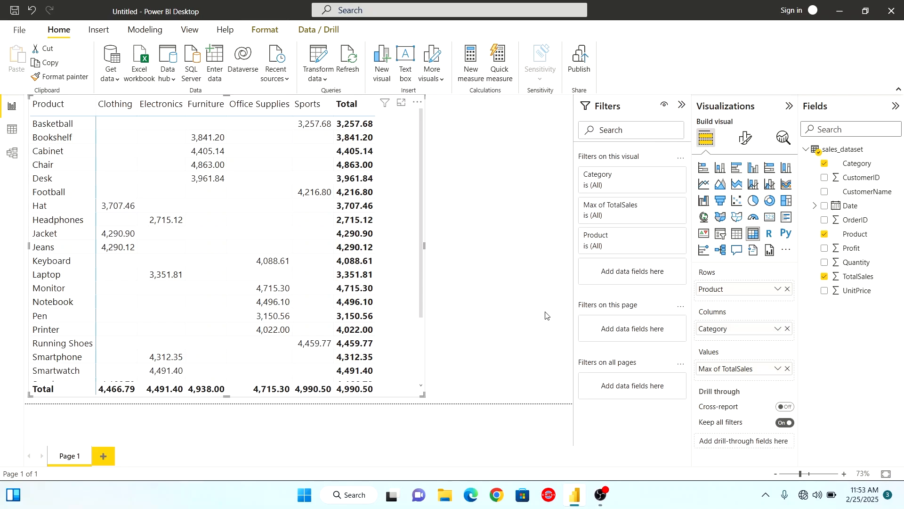
{"action": "left_click", "coordinate": [790, 371]}
{"action": "left_click_drag", "start_coordinate": [852, 247], "coordinate": [769, 368]}
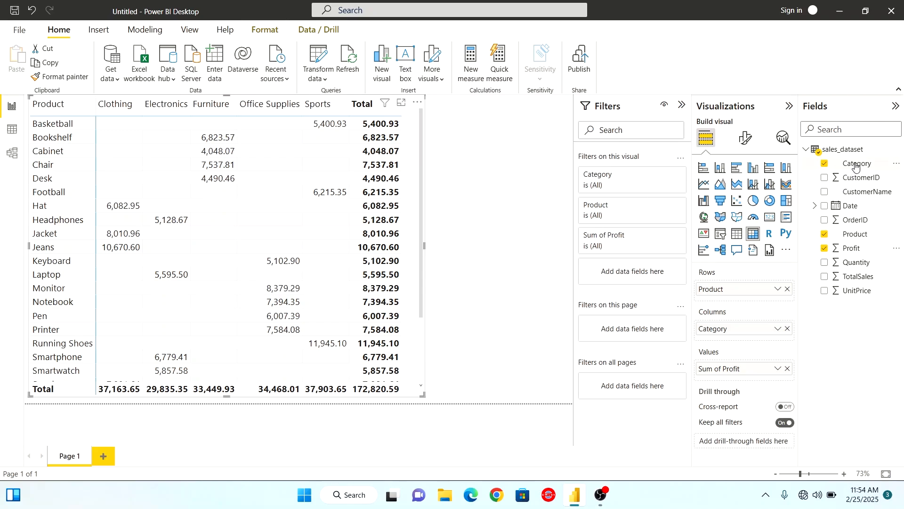
Try Category as a drill-through field, filtering by Sports and by Furniture, and remove the field again
{"action": "left_click_drag", "start_coordinate": [856, 166], "coordinate": [759, 439]}
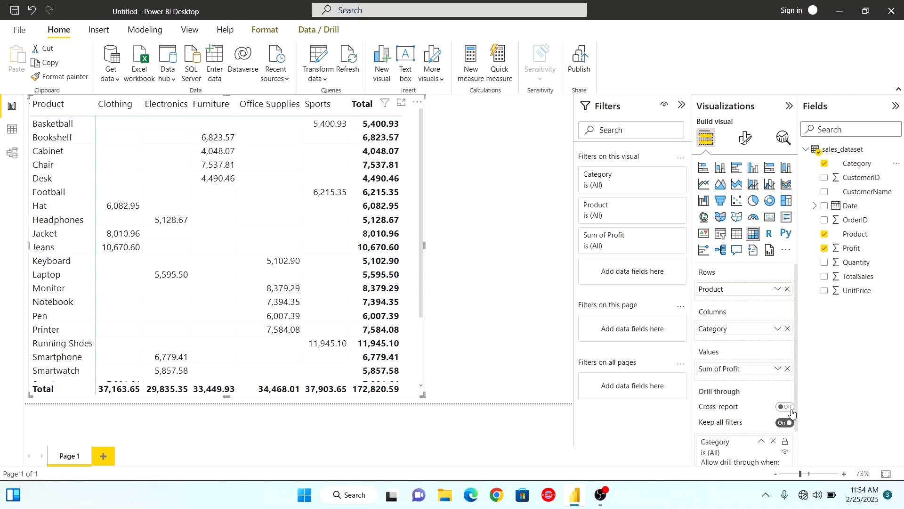
{"action": "scroll", "coordinate": [794, 414], "scroll_direction": "down", "scroll_amount": 3}
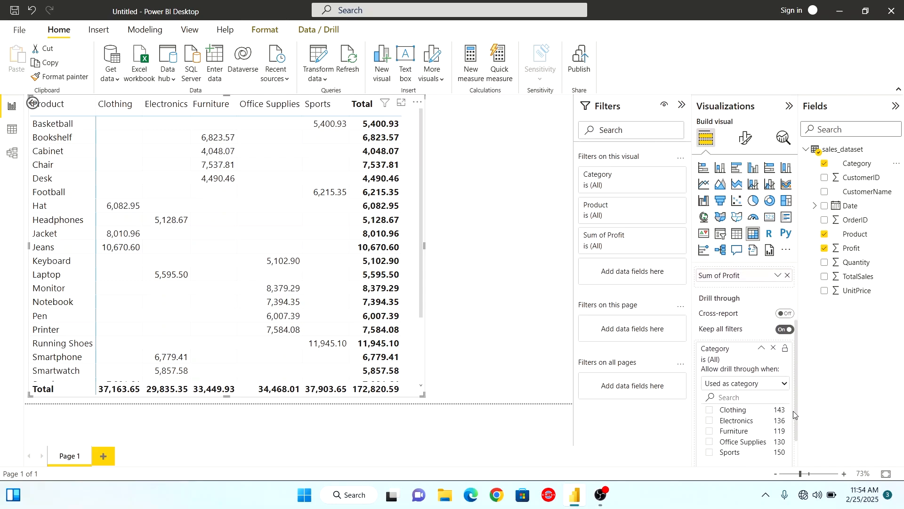
{"action": "scroll", "coordinate": [794, 413], "scroll_direction": "down", "scroll_amount": 1}
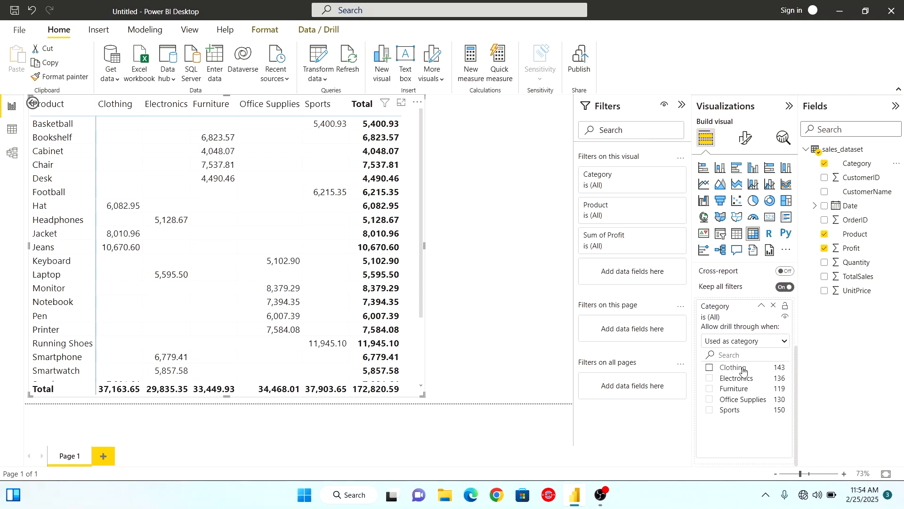
{"action": "left_click", "coordinate": [710, 411]}
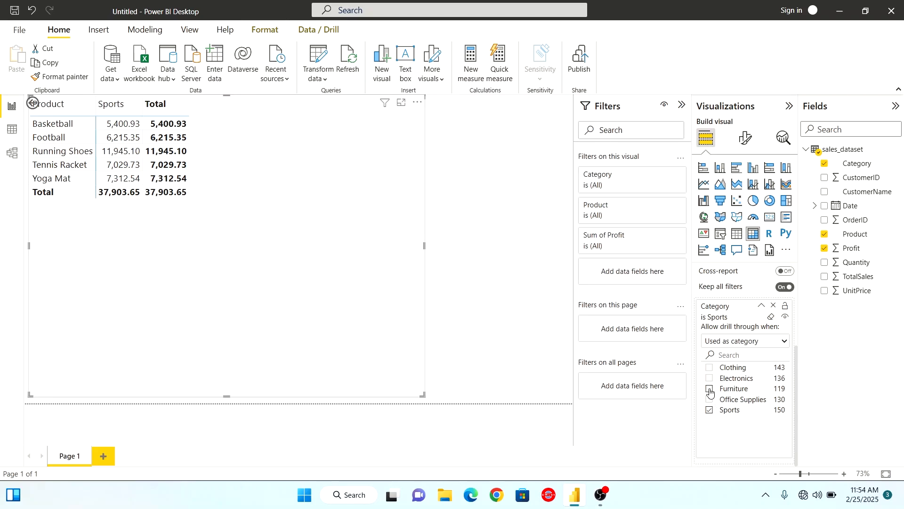
{"action": "left_click", "coordinate": [710, 390]}
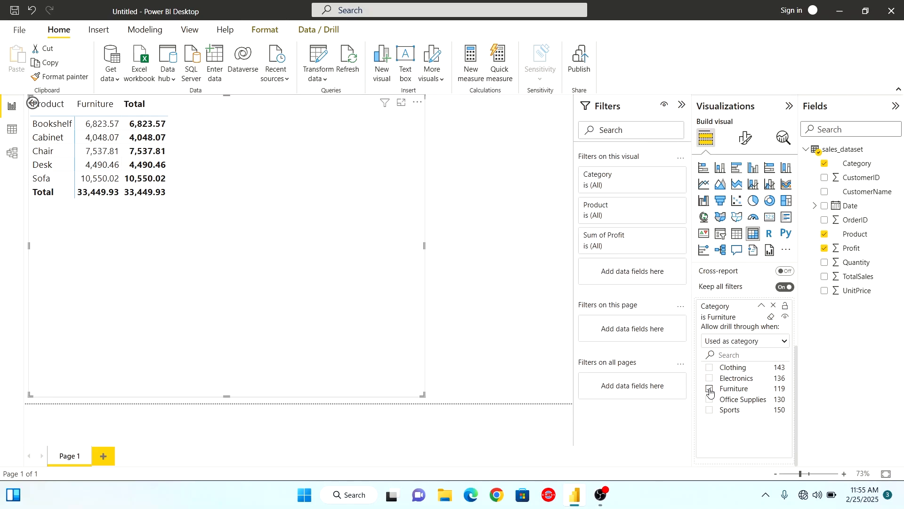
{"action": "left_click", "coordinate": [711, 390]}
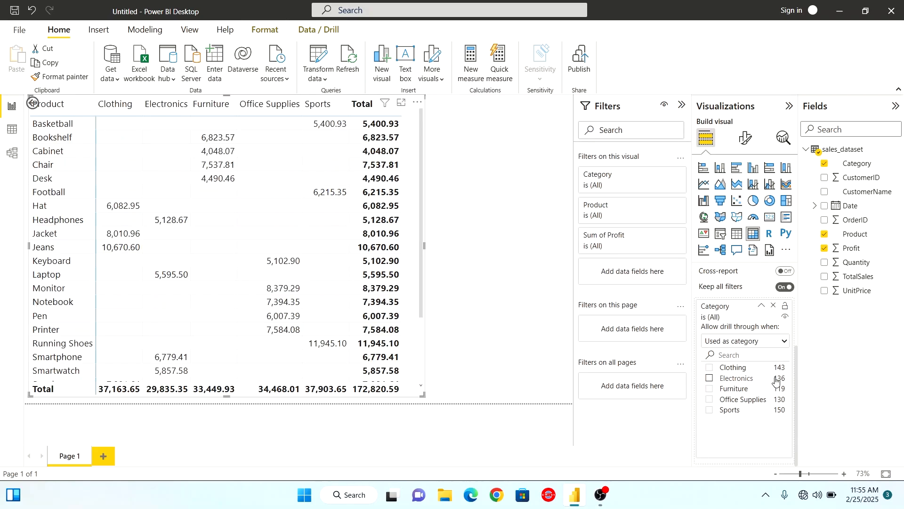
{"action": "left_click", "coordinate": [773, 307]}
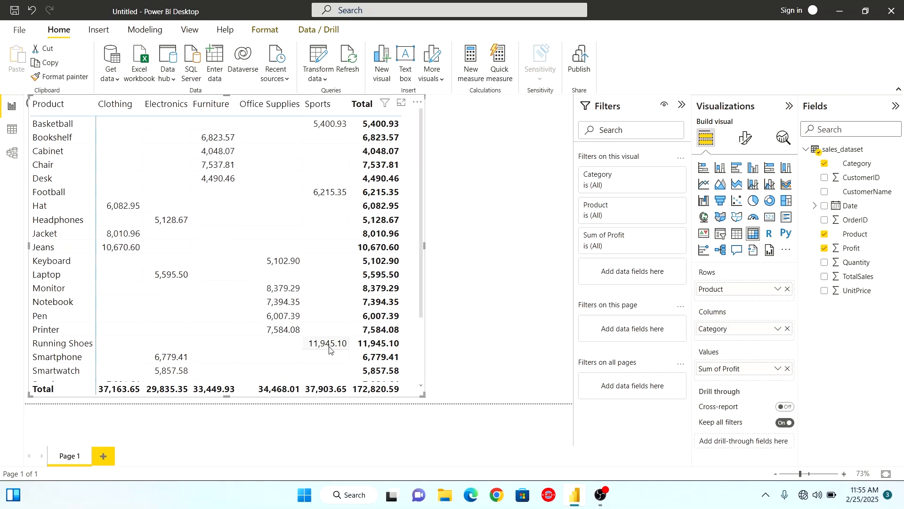
Open the matrix's cell elements formatting options for Sum of Profit
{"action": "left_click_drag", "start_coordinate": [421, 246], "coordinate": [421, 205]}
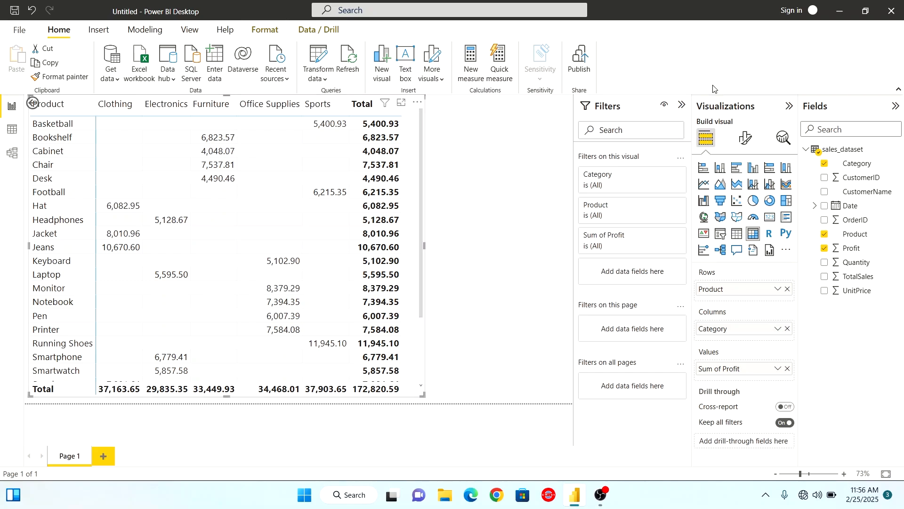
{"action": "left_click", "coordinate": [746, 138]}
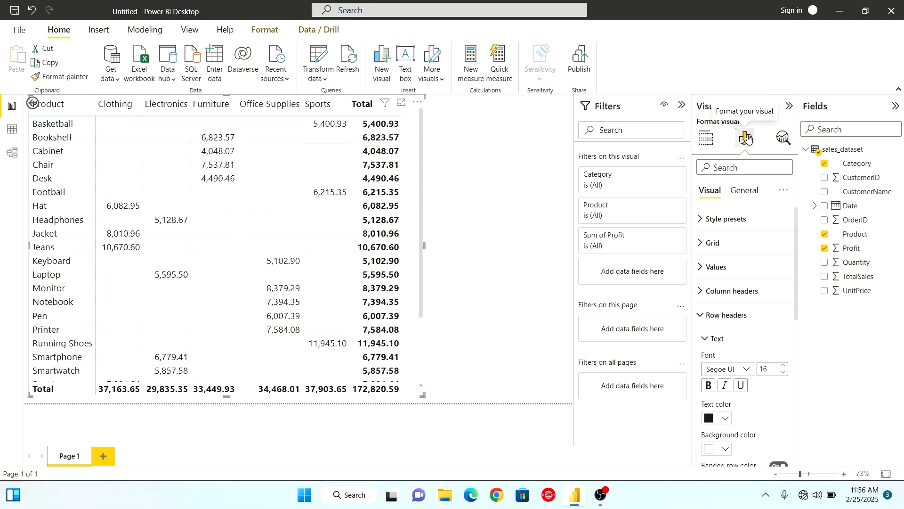
{"action": "left_click", "coordinate": [702, 314]}
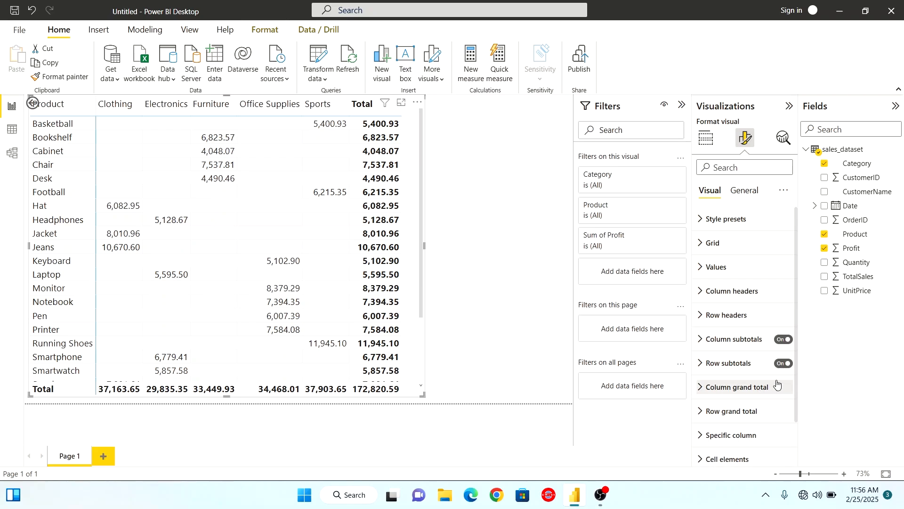
{"action": "scroll", "coordinate": [797, 374], "scroll_direction": "down", "scroll_amount": 1}
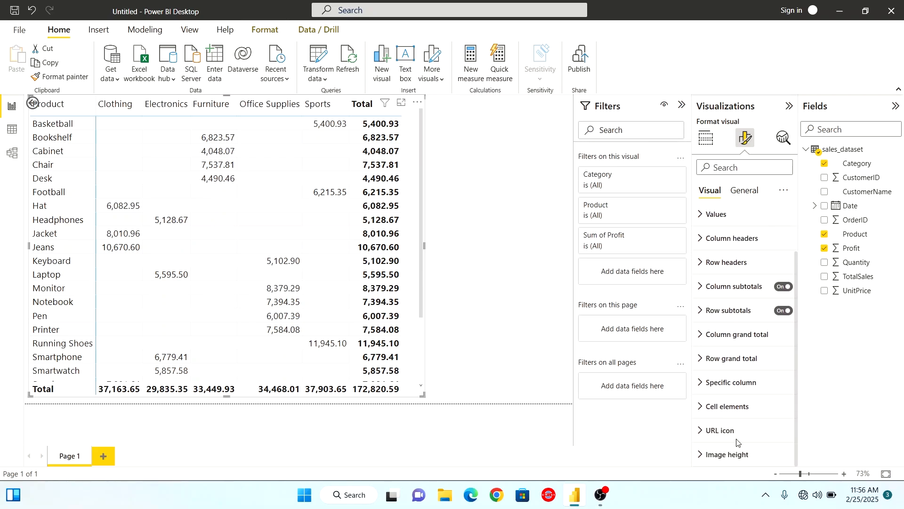
{"action": "left_click", "coordinate": [705, 413]}
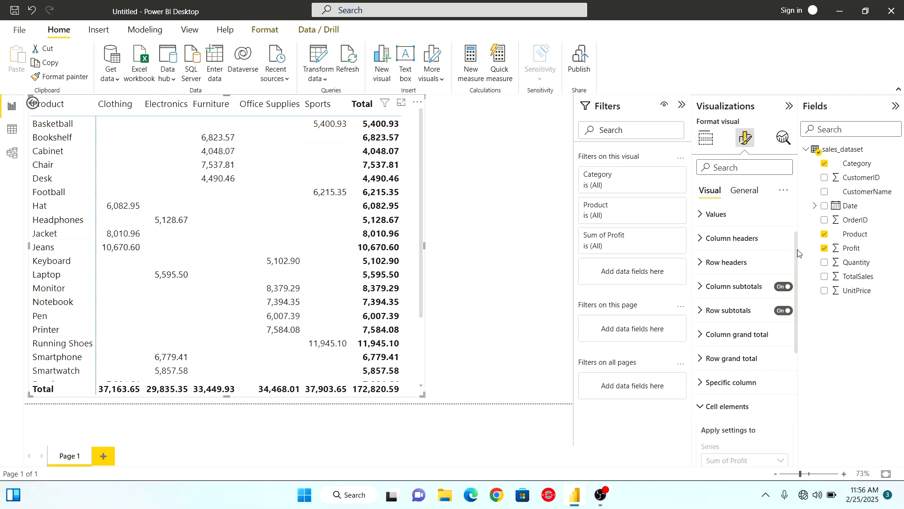
{"action": "left_click_drag", "start_coordinate": [798, 257], "coordinate": [804, 372]}
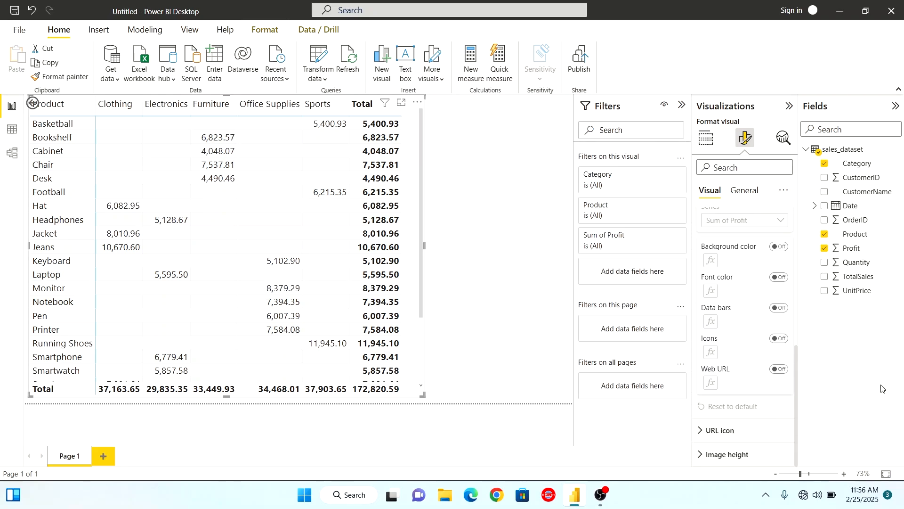
Try the background color and the font color formatting on the Sum of Profit cells, switching each off again
{"action": "left_click", "coordinate": [779, 247]}
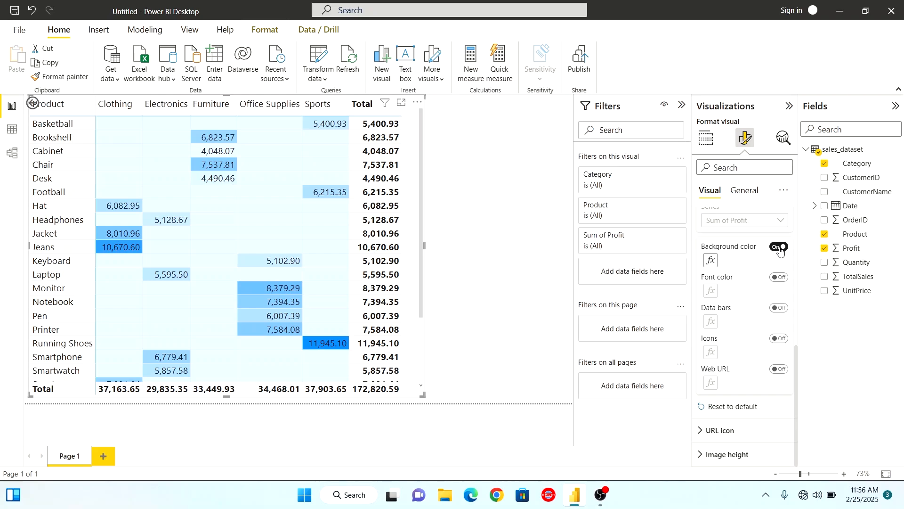
{"action": "left_click", "coordinate": [778, 247]}
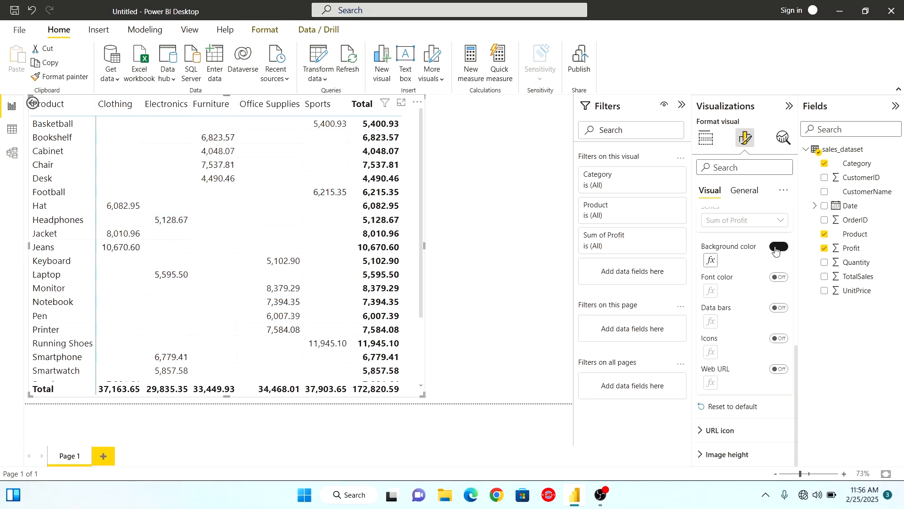
{"action": "left_click", "coordinate": [777, 278]}
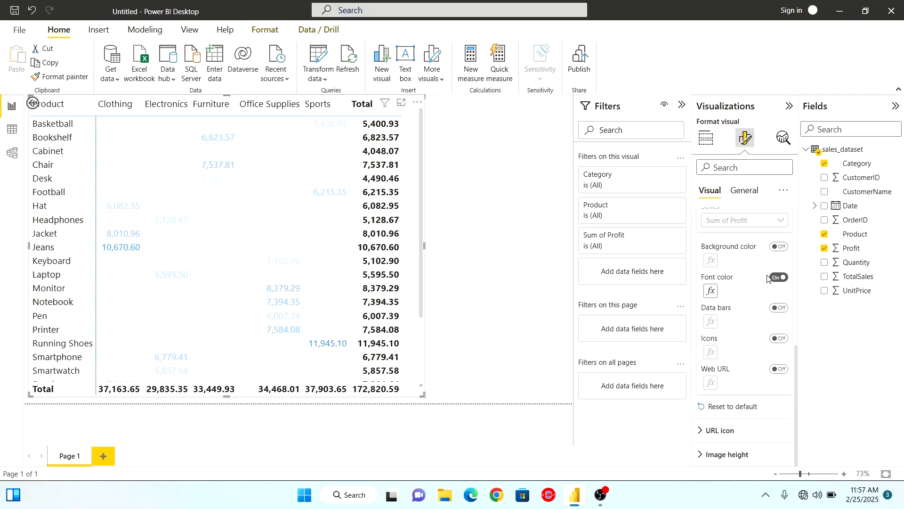
{"action": "left_click", "coordinate": [788, 279]}
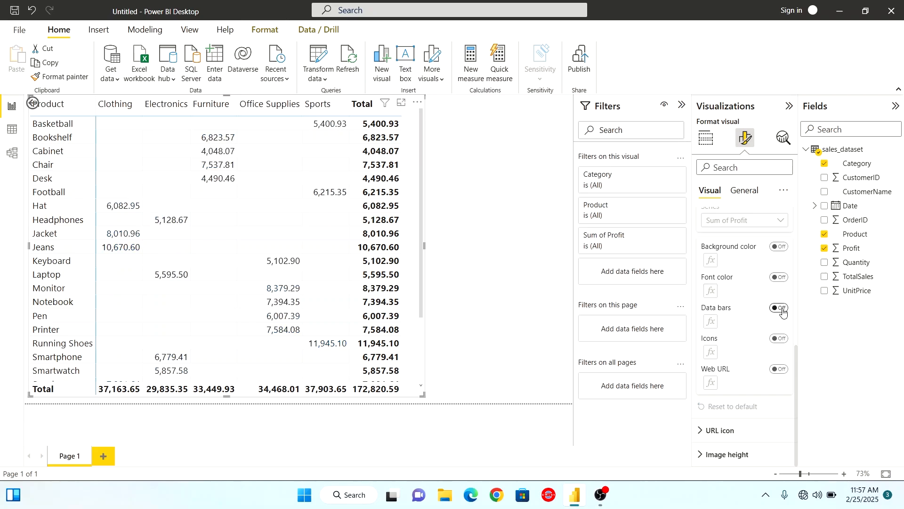
Turn on data bars for the Sum of Profit cells and look through the product rows
{"action": "left_click", "coordinate": [783, 311]}
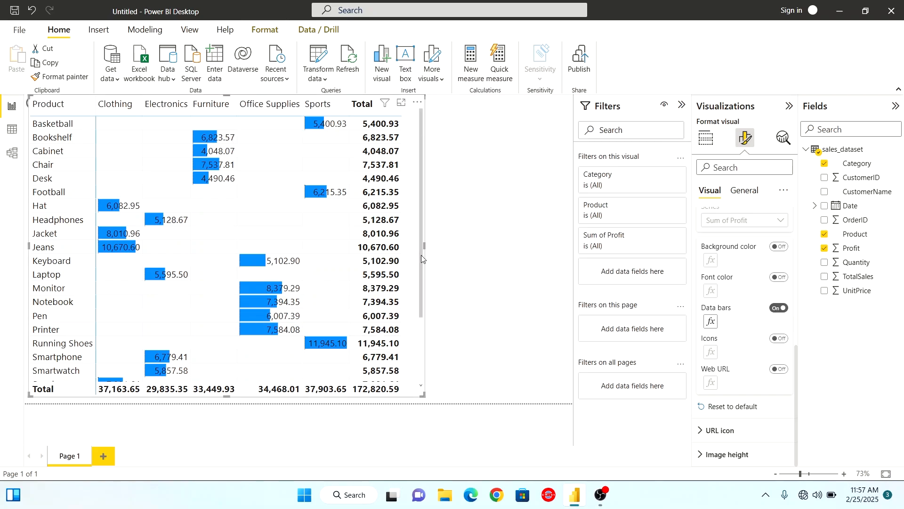
{"action": "scroll", "coordinate": [420, 258], "scroll_direction": "down", "scroll_amount": 3}
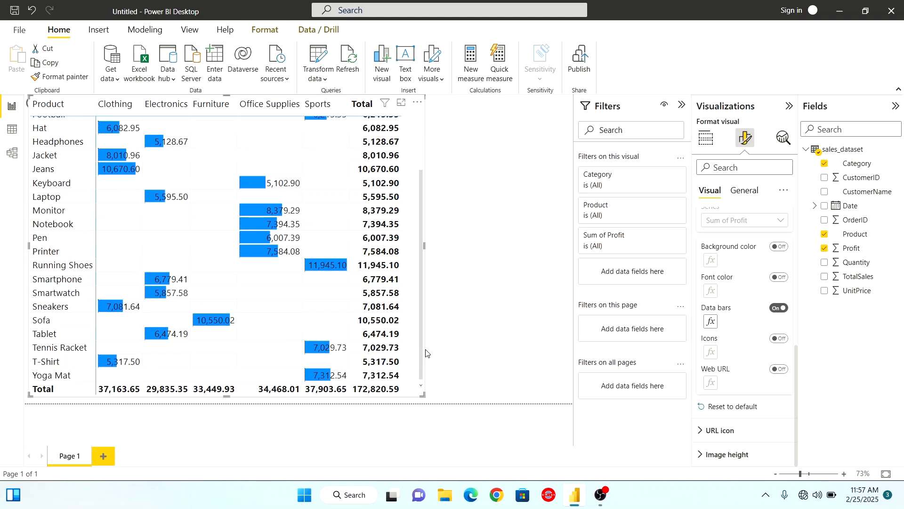
{"action": "scroll", "coordinate": [408, 175], "scroll_direction": "up", "scroll_amount": 3}
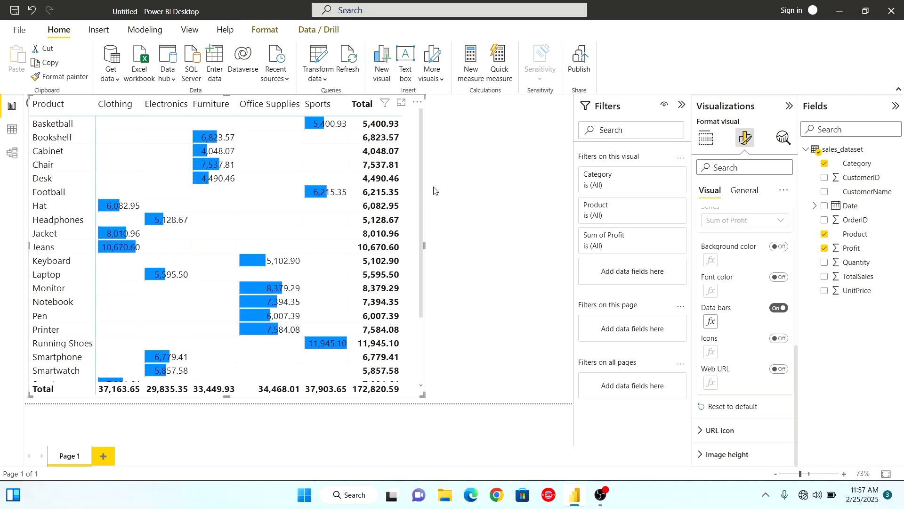
{"action": "scroll", "coordinate": [420, 183], "scroll_direction": "down", "scroll_amount": 3}
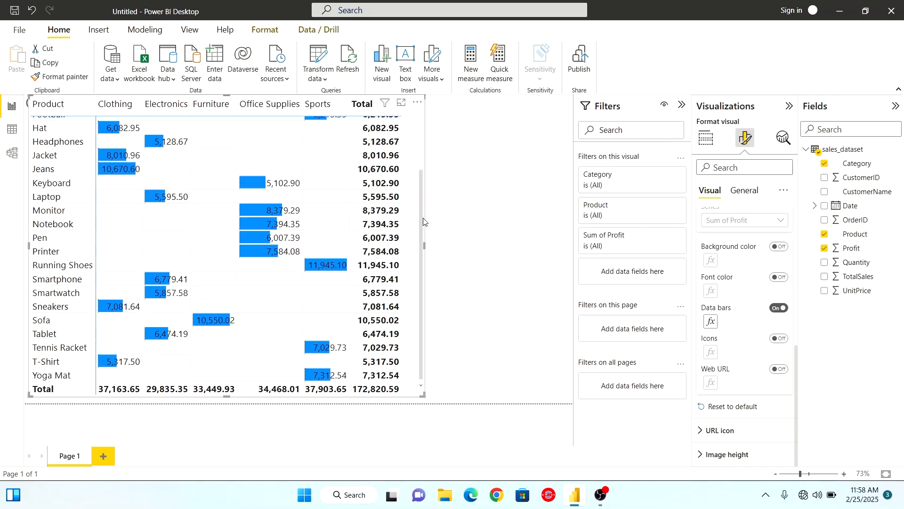
{"action": "left_click_drag", "start_coordinate": [420, 223], "coordinate": [423, 148]}
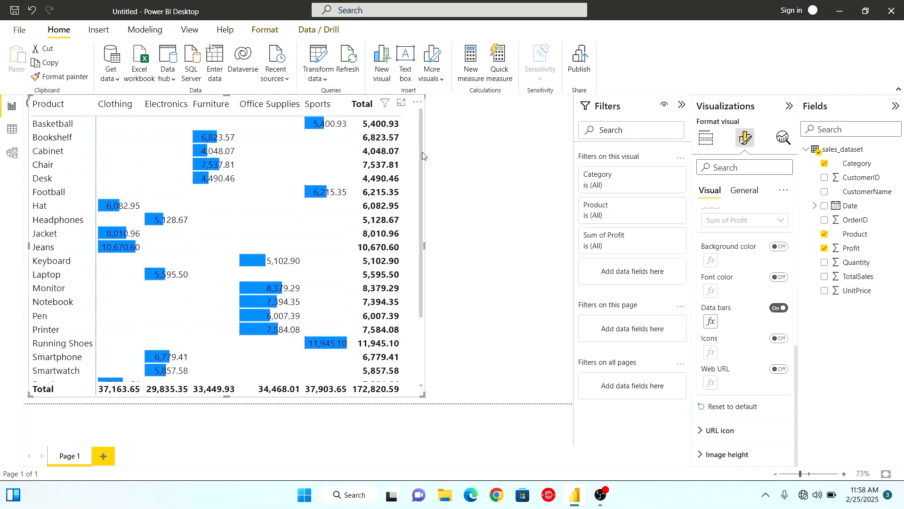
{"action": "left_click_drag", "start_coordinate": [420, 160], "coordinate": [427, 234]}
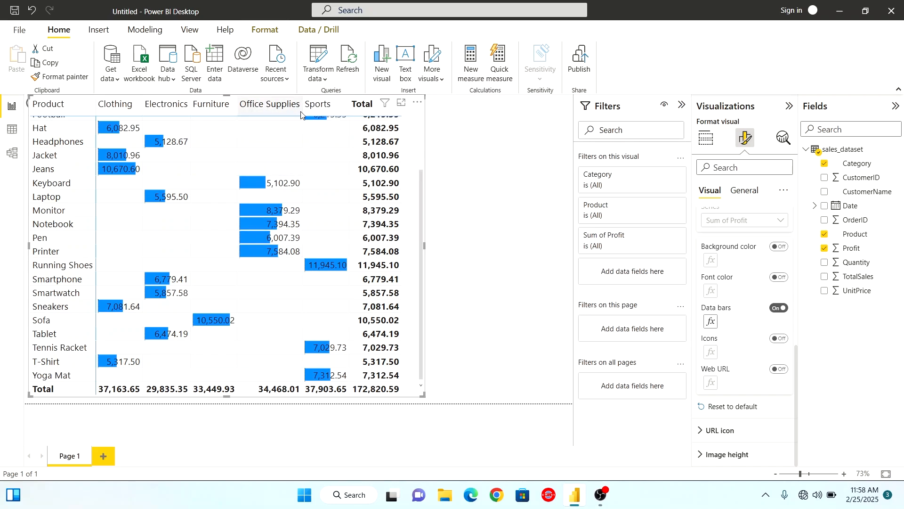
Try a wider Office Supplies column, and narrow it until its header wraps onto two lines
{"action": "left_click_drag", "start_coordinate": [302, 110], "coordinate": [337, 109]}
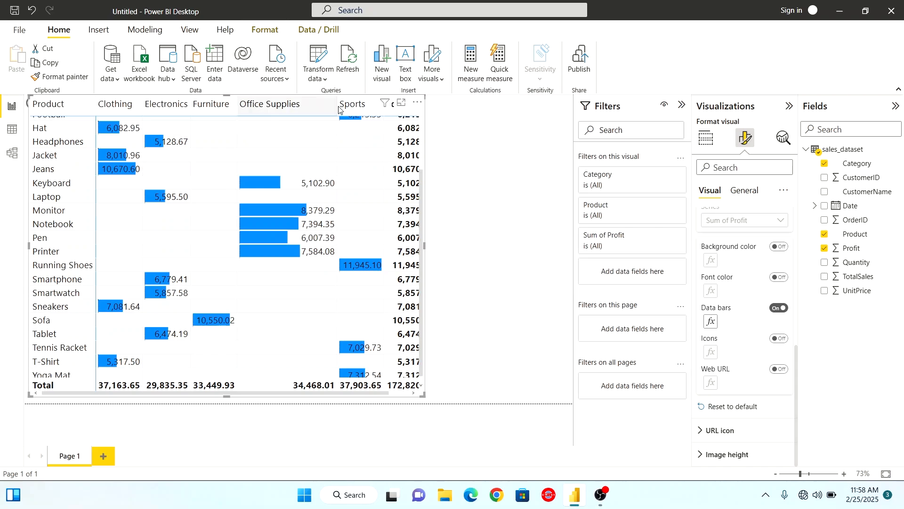
{"action": "left_click_drag", "start_coordinate": [337, 104], "coordinate": [300, 104]}
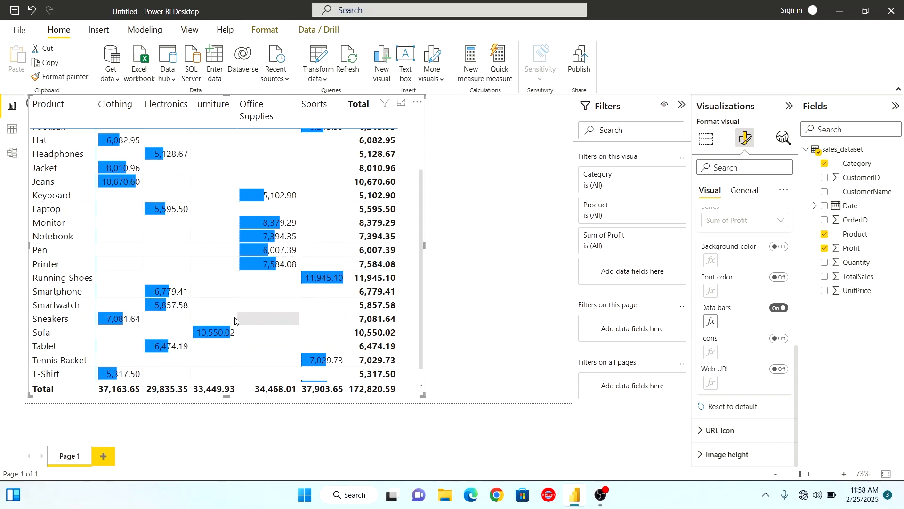
{"action": "scroll", "coordinate": [340, 214], "scroll_direction": "up", "scroll_amount": 3}
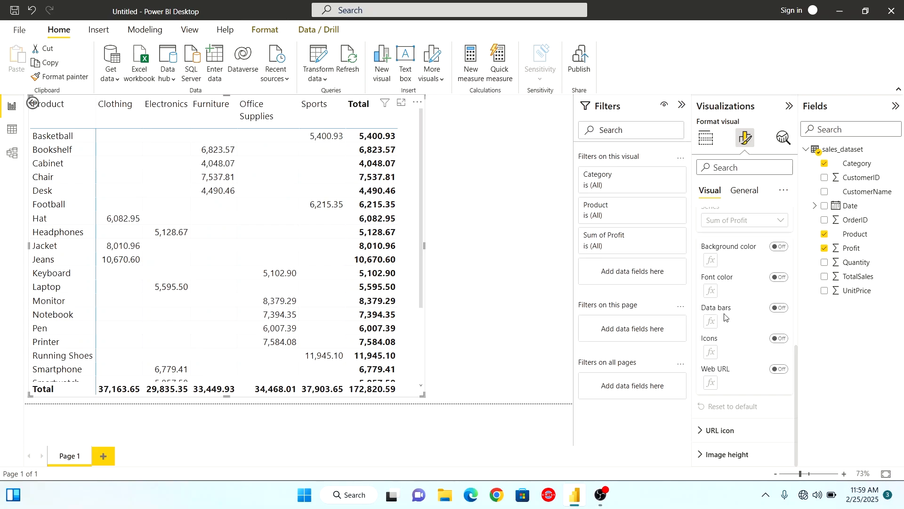
Show icons instead of data bars in the Sum of Profit cells, and reselect the matrix at the Headphones row's Sports cell
{"action": "left_click", "coordinate": [780, 339]}
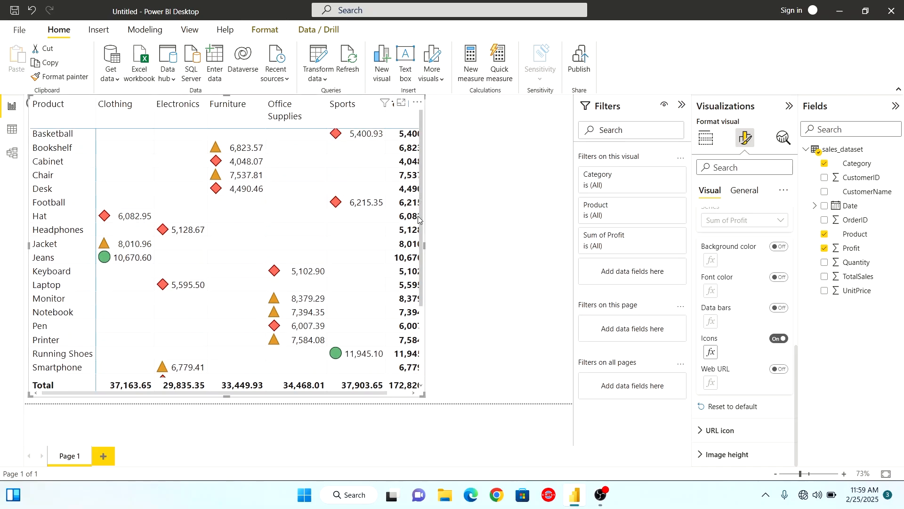
{"action": "scroll", "coordinate": [417, 216], "scroll_direction": "down", "scroll_amount": 3}
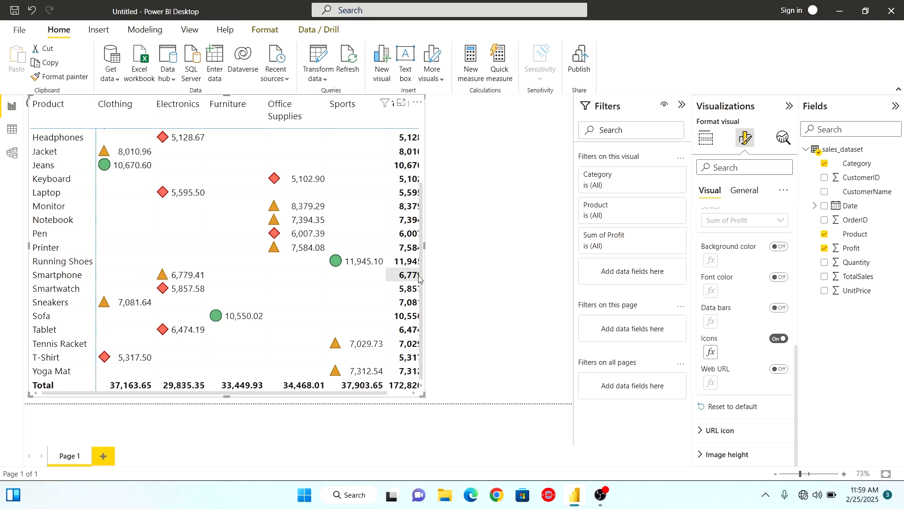
{"action": "left_click_drag", "start_coordinate": [422, 267], "coordinate": [429, 316]}
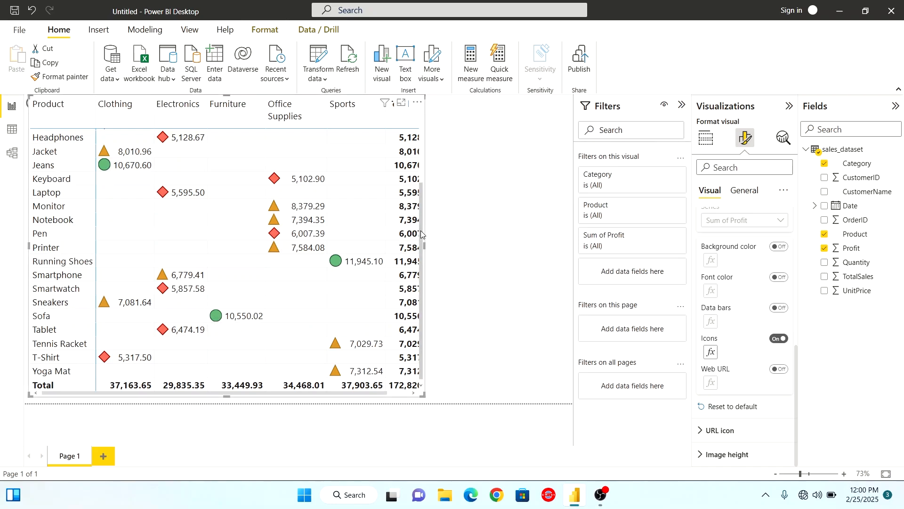
{"action": "left_click_drag", "start_coordinate": [422, 234], "coordinate": [422, 132]}
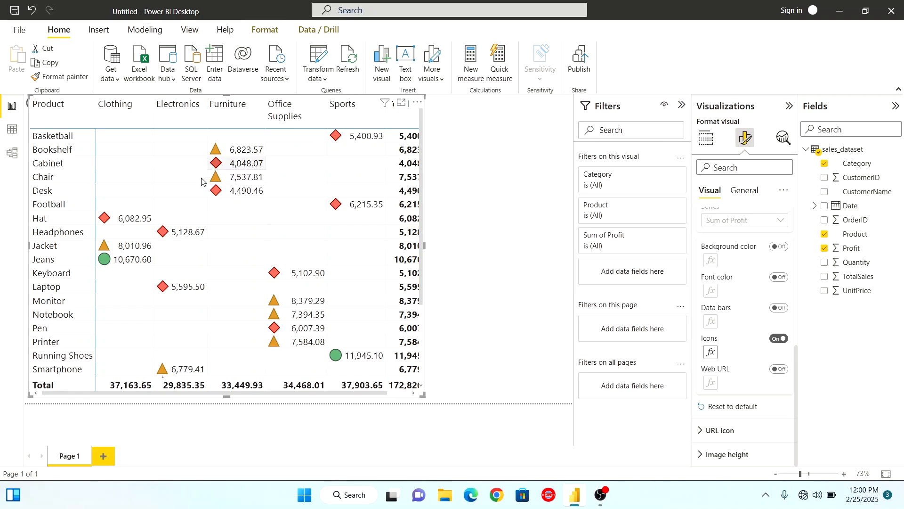
{"action": "left_click", "coordinate": [493, 236]}
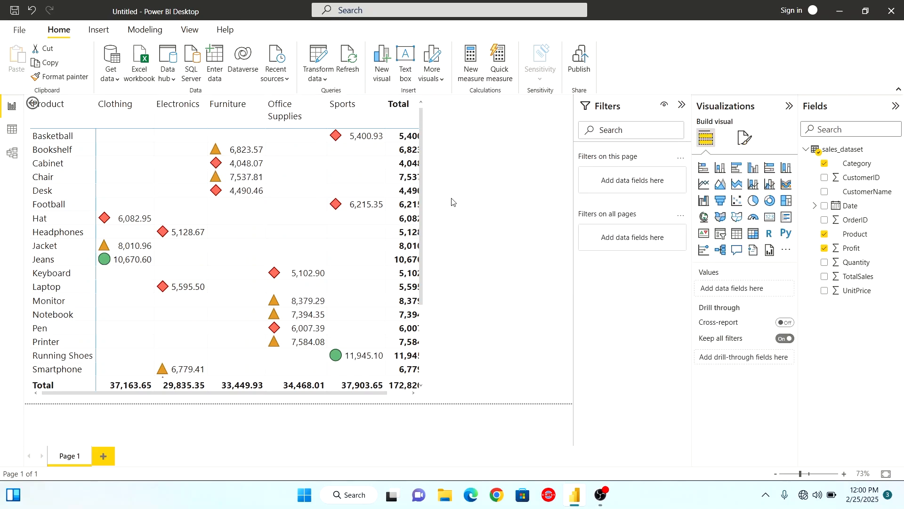
{"action": "left_click", "coordinate": [359, 233]}
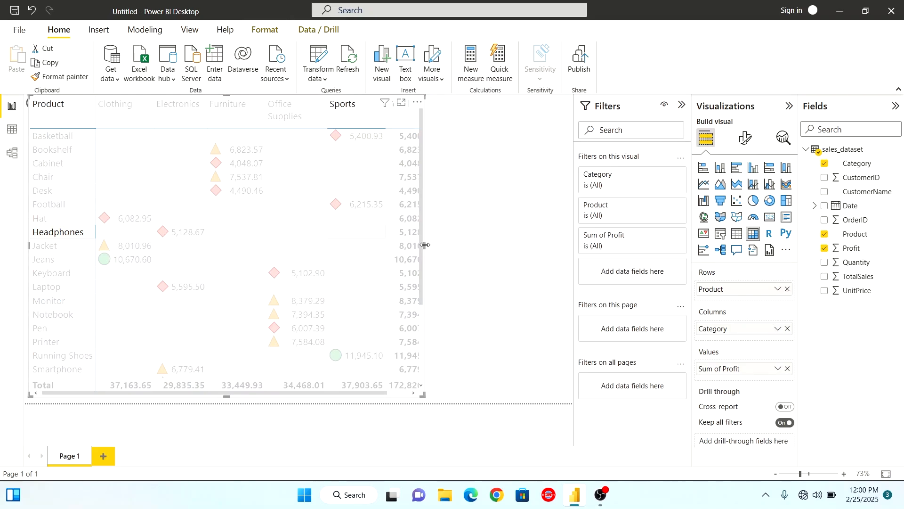
Widen the matrix until the whole Total column fits, and clear the cell highlight from the Headphones row
{"action": "left_click_drag", "start_coordinate": [425, 245], "coordinate": [460, 245]}
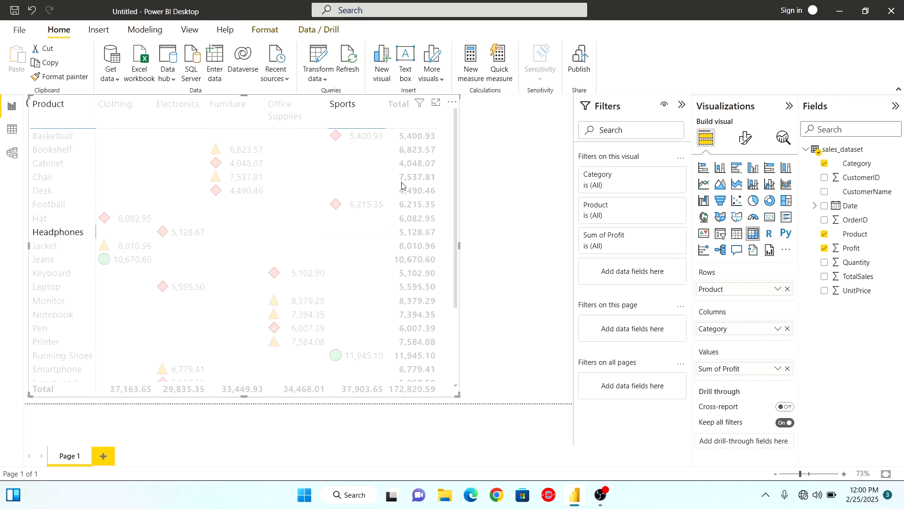
{"action": "left_click", "coordinate": [499, 181]}
{"action": "left_click", "coordinate": [376, 192]}
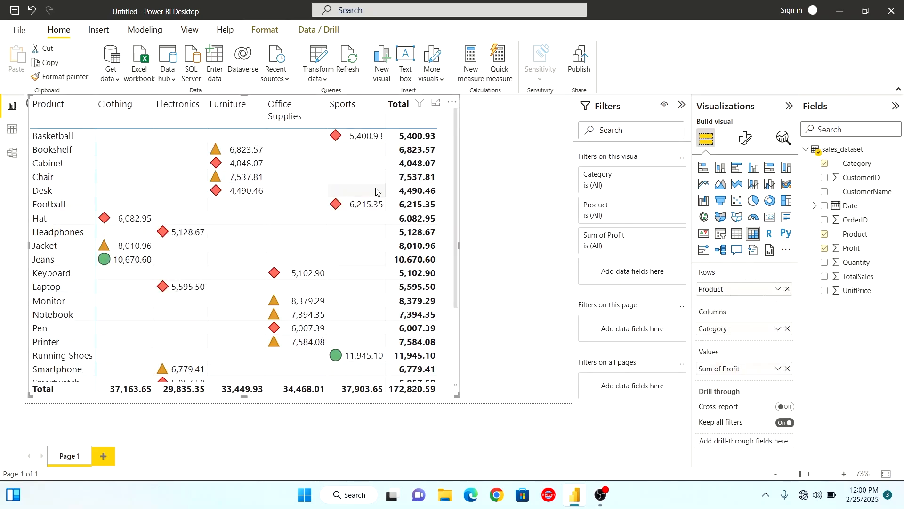
{"action": "left_click_drag", "start_coordinate": [456, 183], "coordinate": [454, 321]}
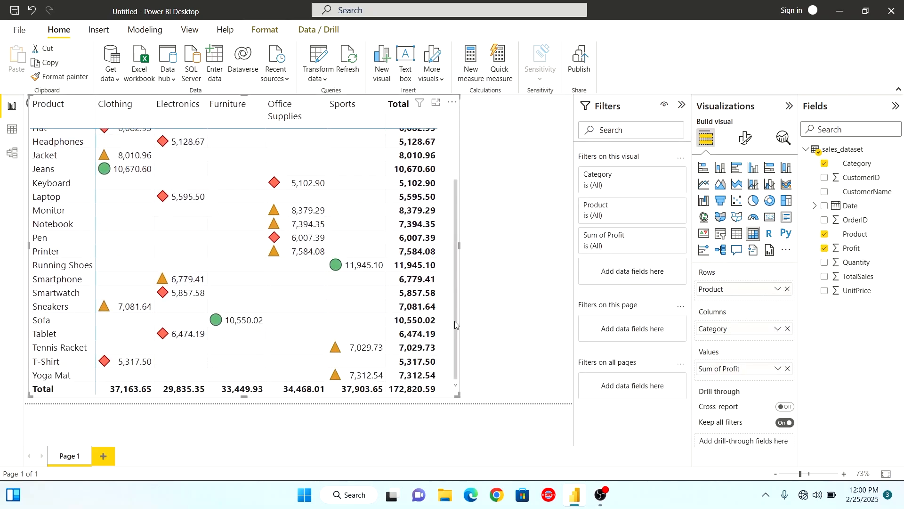
{"action": "left_click_drag", "start_coordinate": [457, 241], "coordinate": [462, 150]}
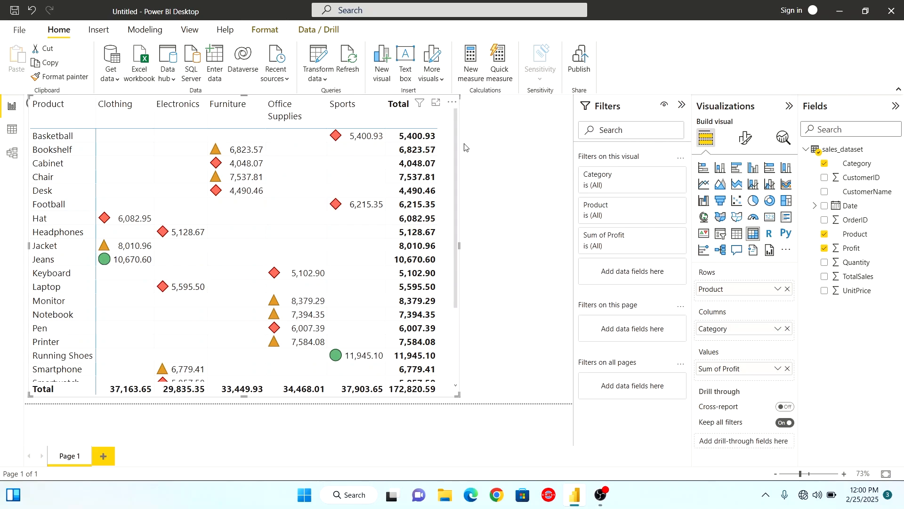
Add a card beside the matrix, shorten it to less than half its height, and show the Maximum of Profit in it
{"action": "left_click", "coordinate": [495, 150]}
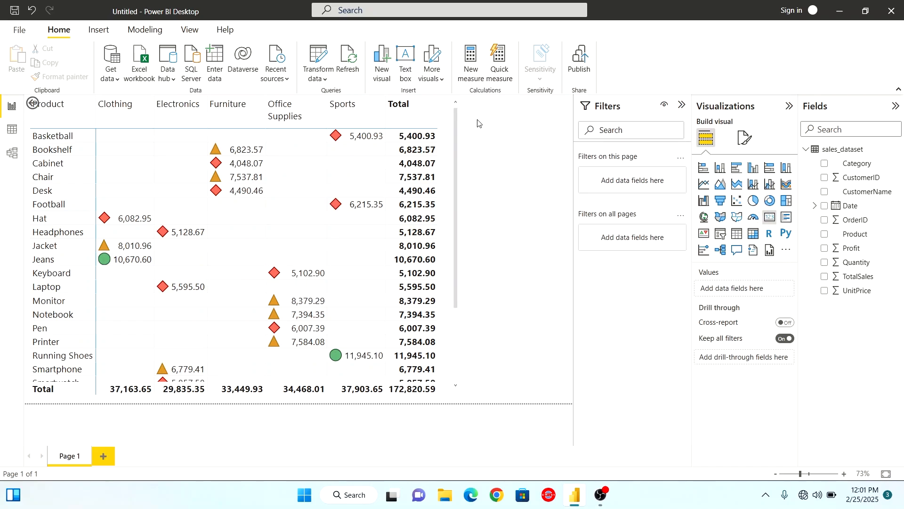
{"action": "left_click", "coordinate": [769, 217]}
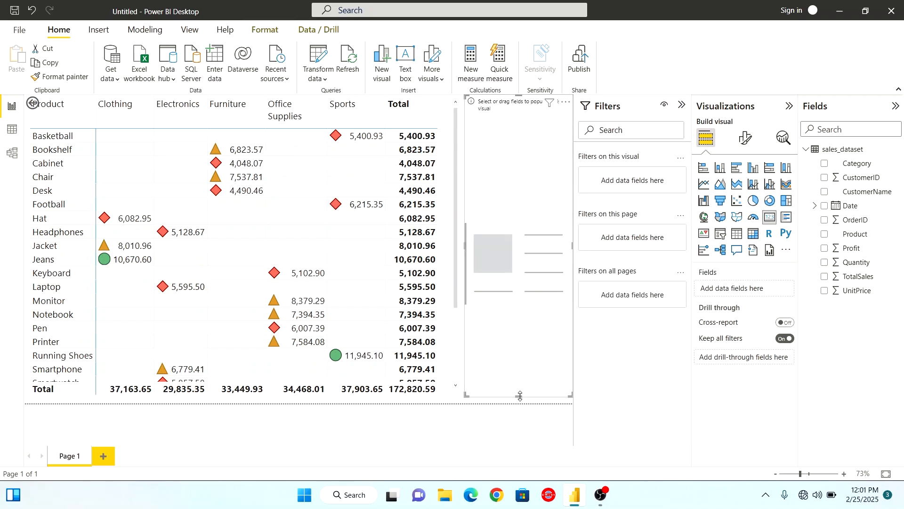
{"action": "left_click_drag", "start_coordinate": [524, 399], "coordinate": [507, 188]}
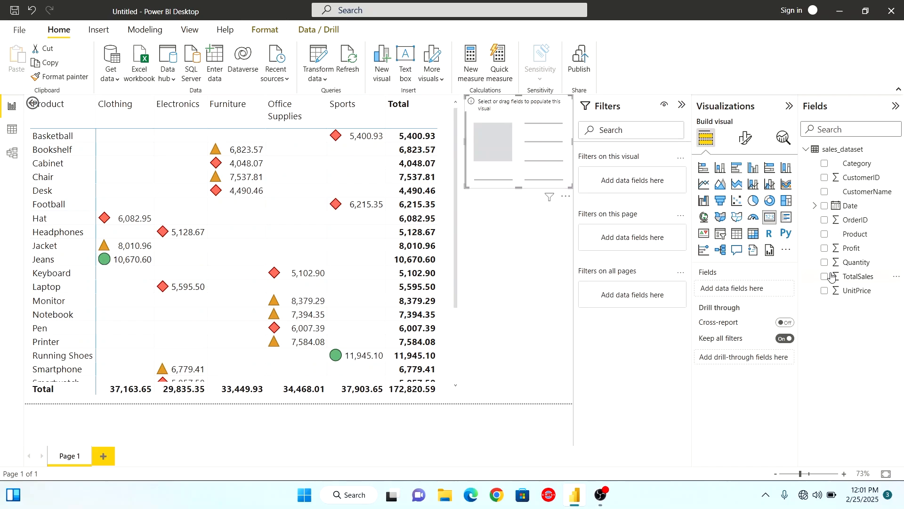
{"action": "left_click", "coordinate": [824, 249]}
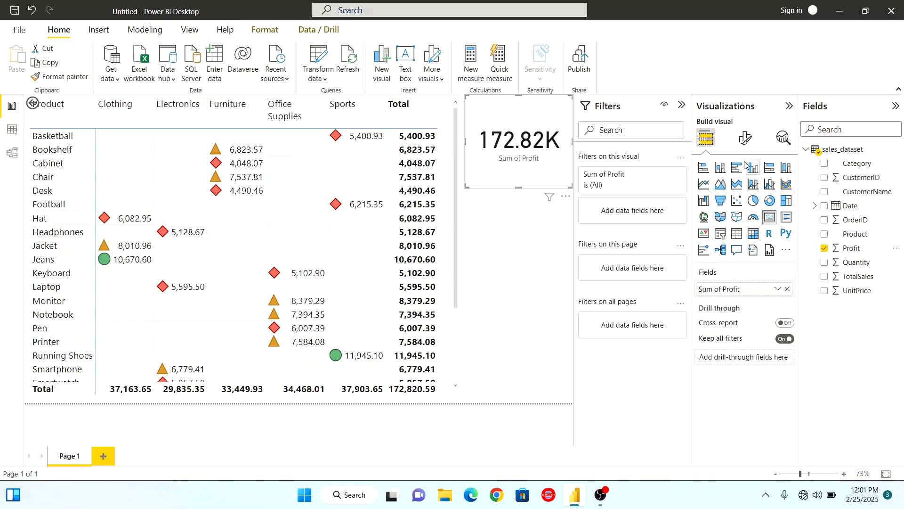
{"action": "left_click", "coordinate": [778, 291]}
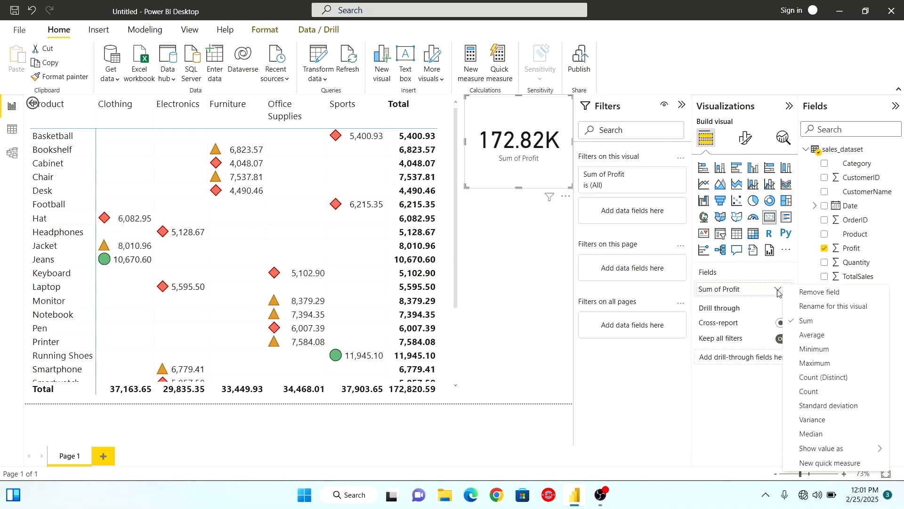
{"action": "left_click", "coordinate": [818, 365]}
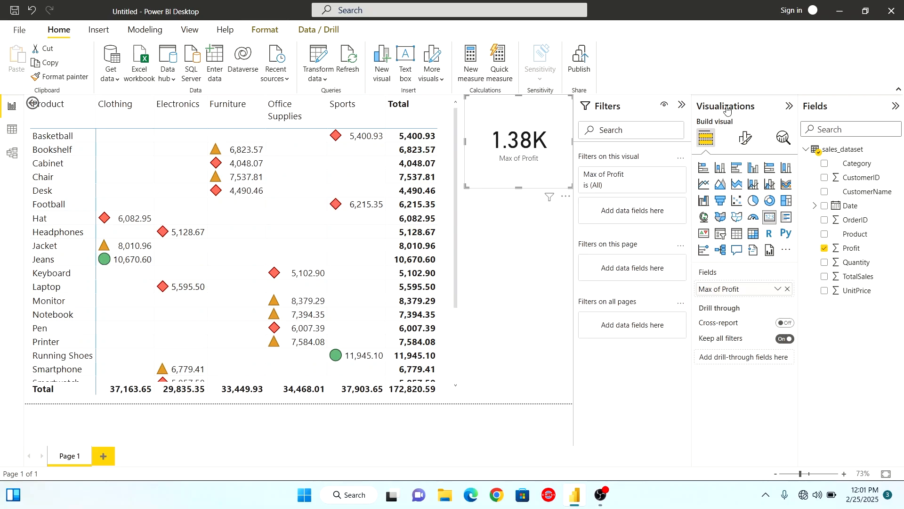
Set the callout value color of the maximum profit card to the custom green #0A8F25
{"action": "left_click", "coordinate": [745, 138]}
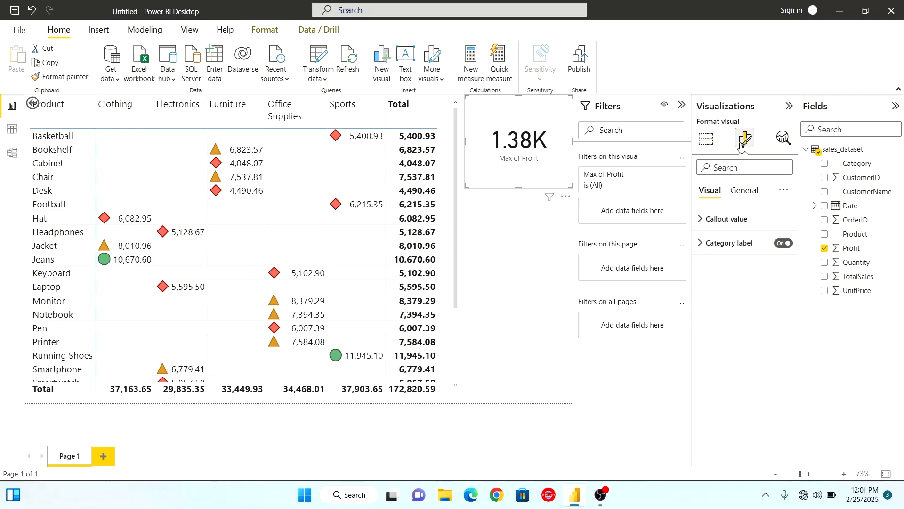
{"action": "left_click", "coordinate": [703, 224]}
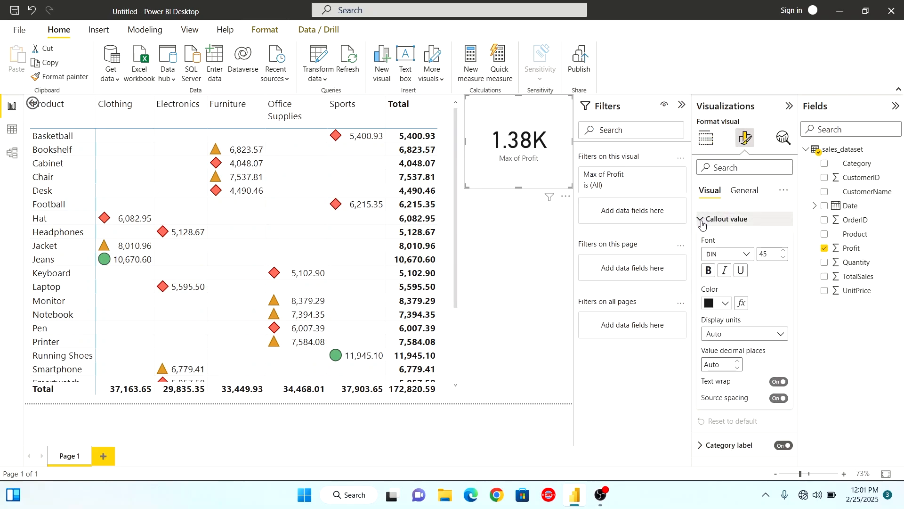
{"action": "left_click", "coordinate": [725, 305]}
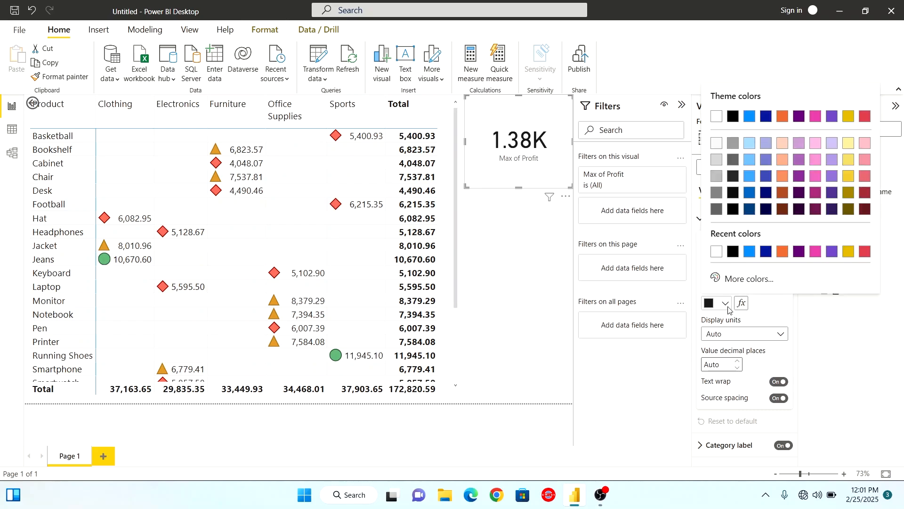
{"action": "left_click", "coordinate": [725, 280]}
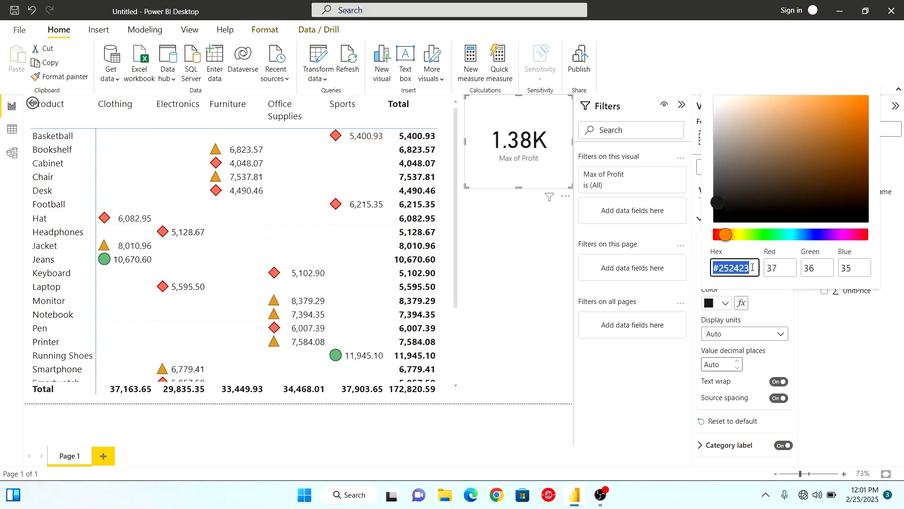
{"action": "left_click_drag", "start_coordinate": [720, 234], "coordinate": [770, 235]}
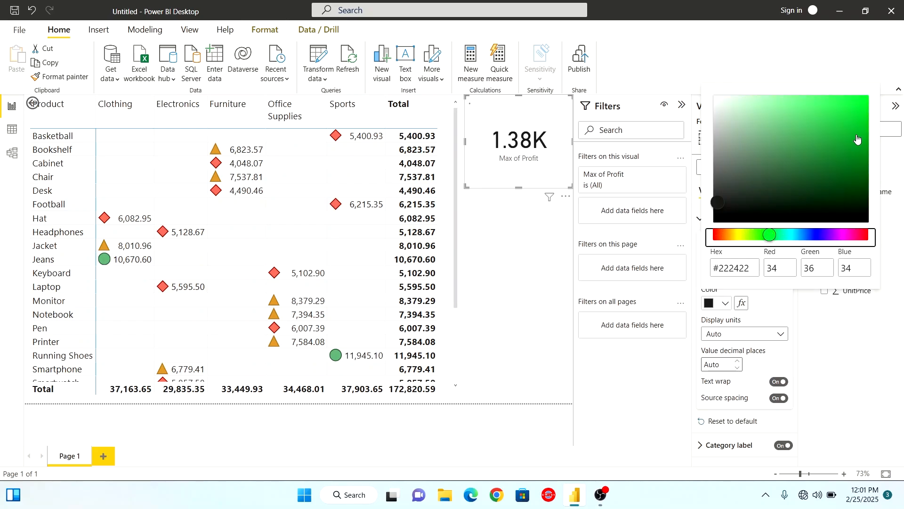
{"action": "left_click_drag", "start_coordinate": [854, 130], "coordinate": [853, 149]}
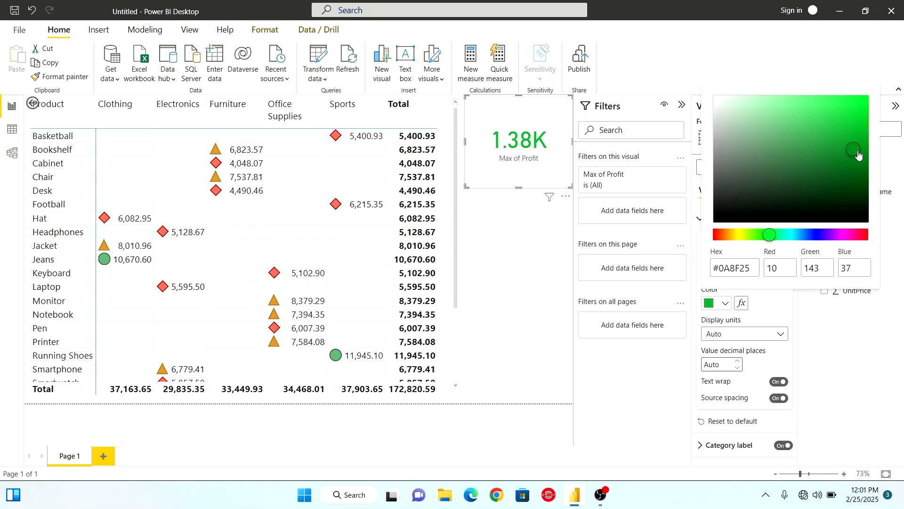
{"action": "left_click", "coordinate": [832, 353]}
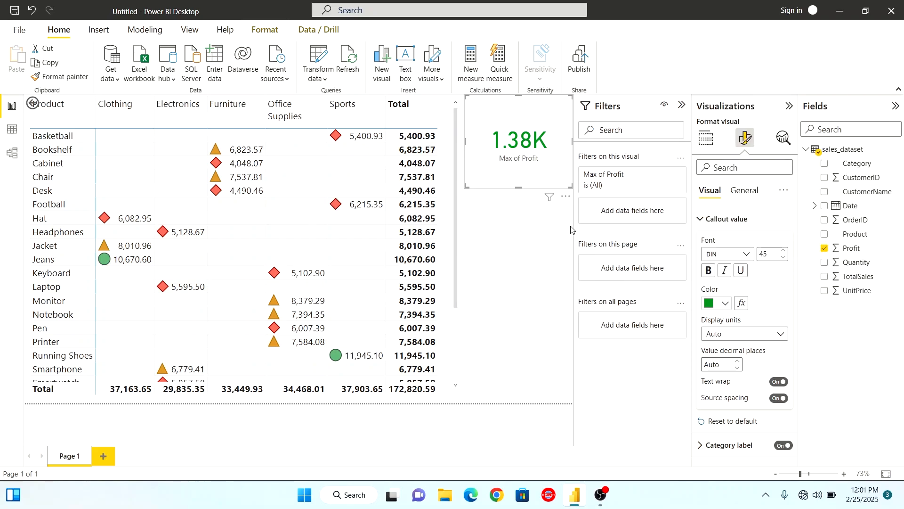
Add a short second card showing the Minimum of Profit, and move it up close beneath the maximum profit card
{"action": "left_click", "coordinate": [523, 242]}
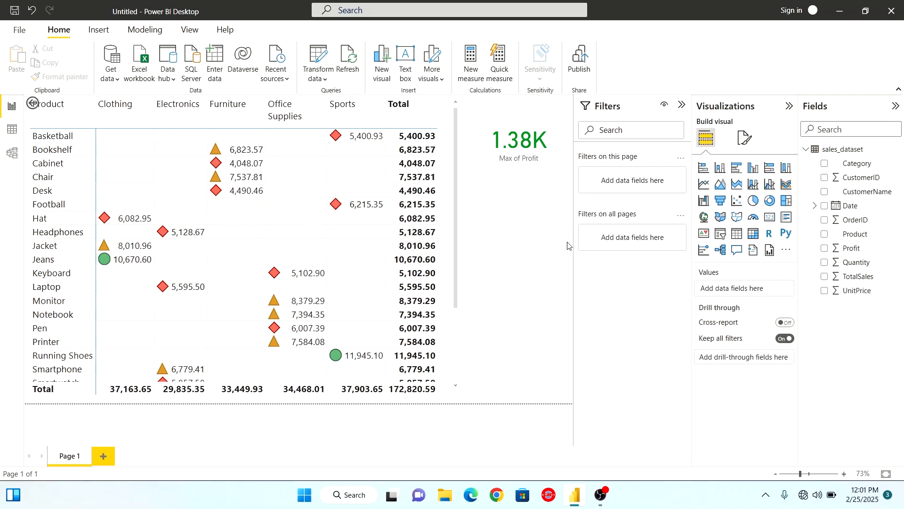
{"action": "left_click", "coordinate": [769, 219]}
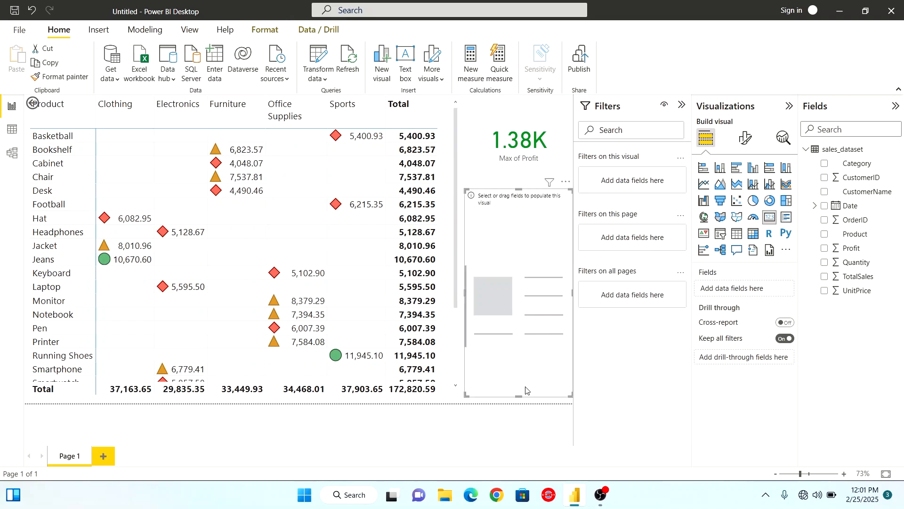
{"action": "left_click_drag", "start_coordinate": [519, 397], "coordinate": [519, 245]}
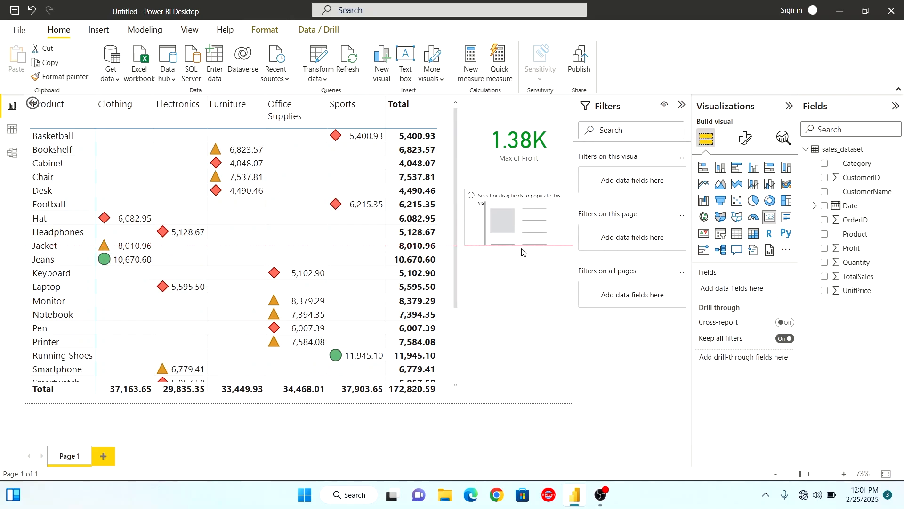
{"action": "left_click", "coordinate": [824, 248]}
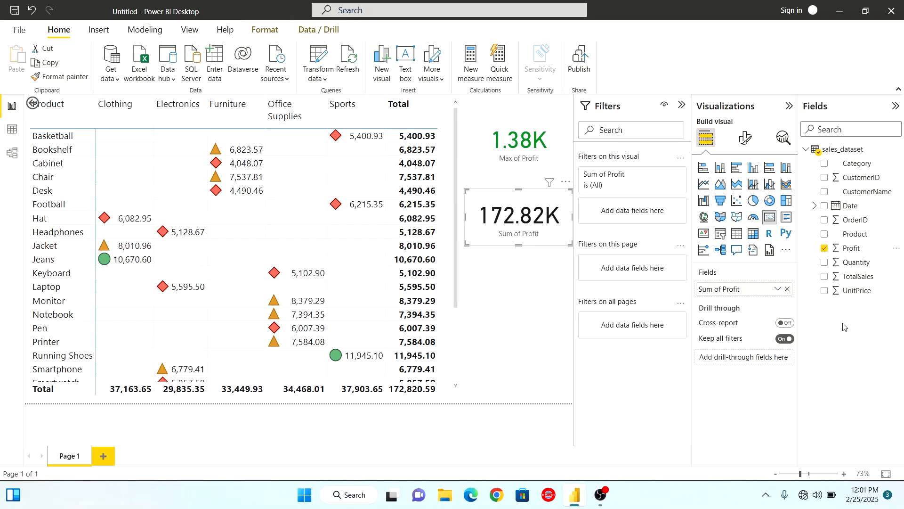
{"action": "left_click", "coordinate": [778, 289]}
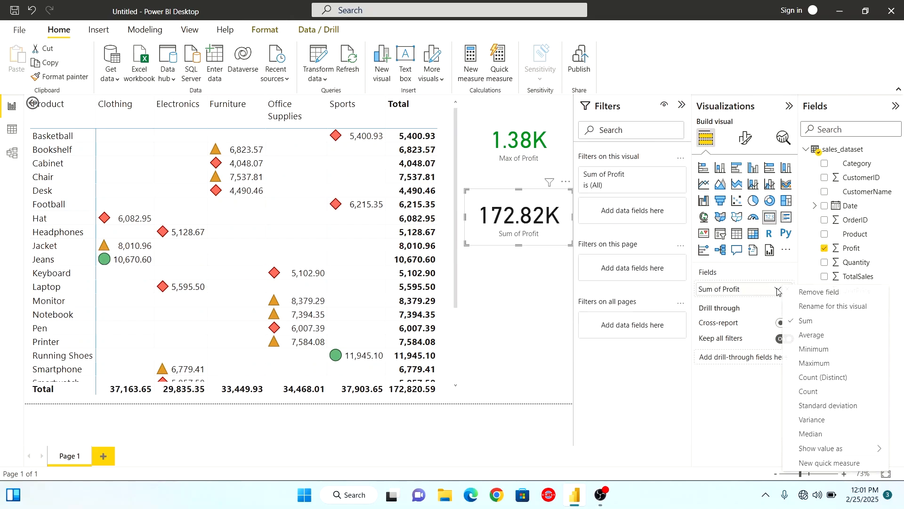
{"action": "left_click", "coordinate": [817, 349]}
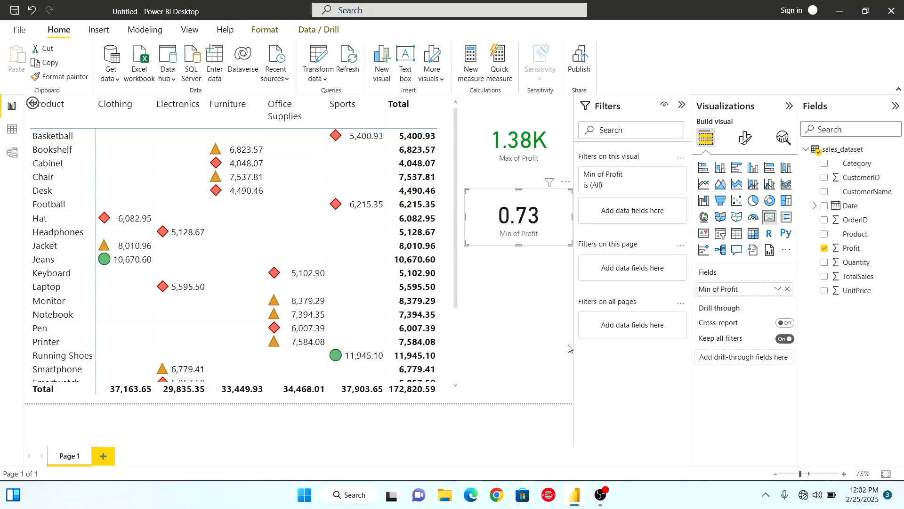
{"action": "left_click_drag", "start_coordinate": [531, 195], "coordinate": [531, 182]}
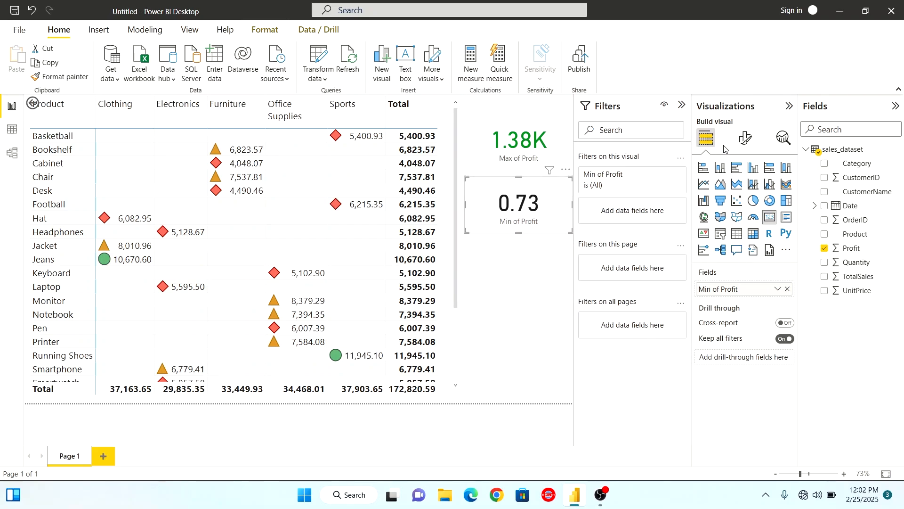
Set the callout value color of the minimum profit card to the red theme color, and deselect the card
{"action": "left_click", "coordinate": [745, 138]}
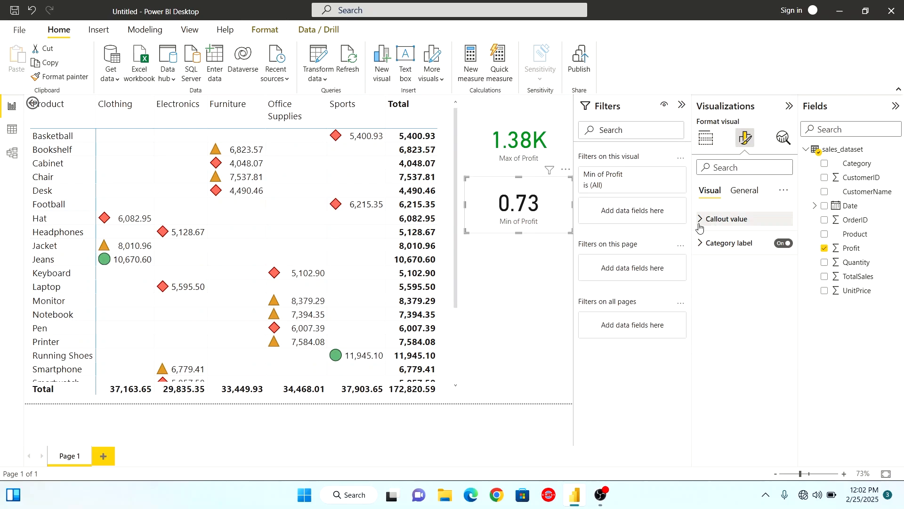
{"action": "left_click", "coordinate": [715, 224]}
{"action": "left_click", "coordinate": [725, 303]}
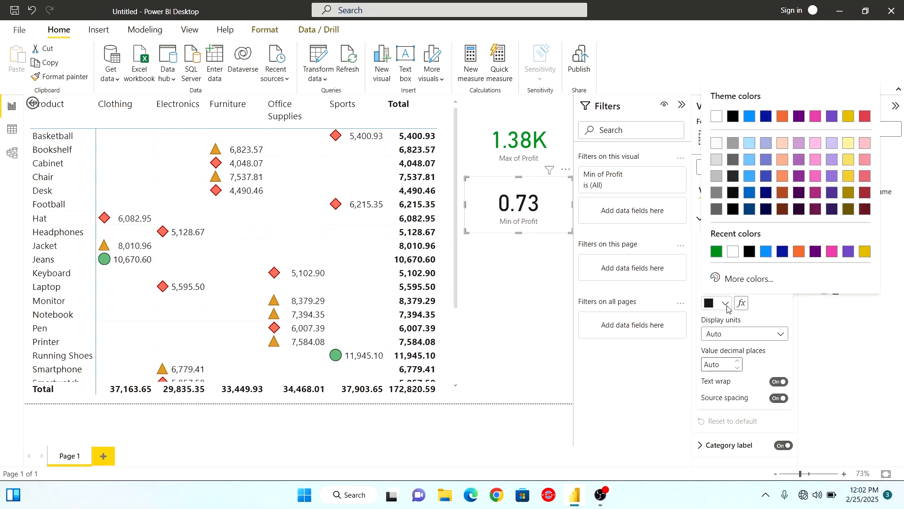
{"action": "left_click", "coordinate": [865, 116]}
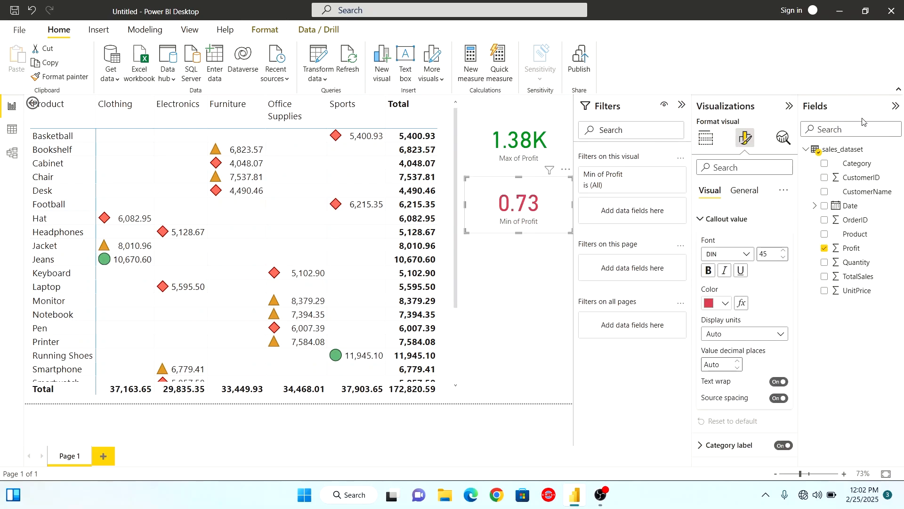
{"action": "left_click", "coordinate": [533, 421]}
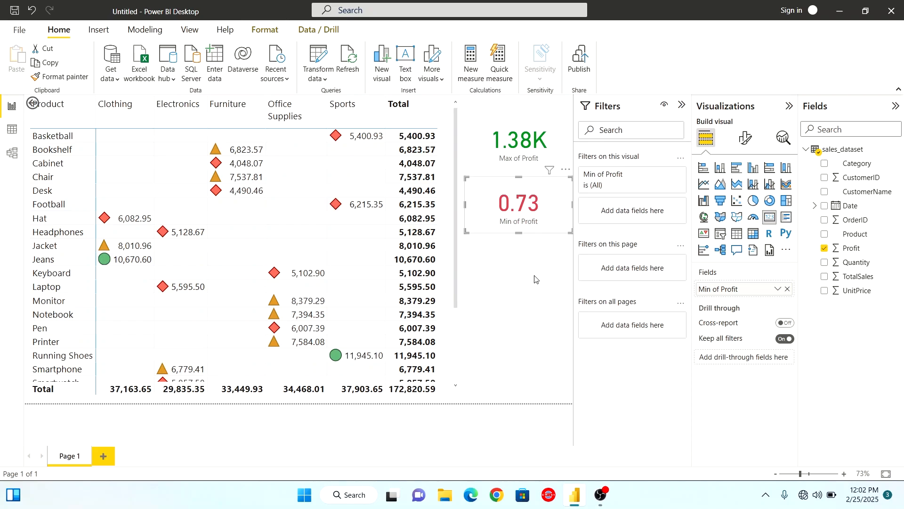
{"action": "left_click", "coordinate": [534, 279]}
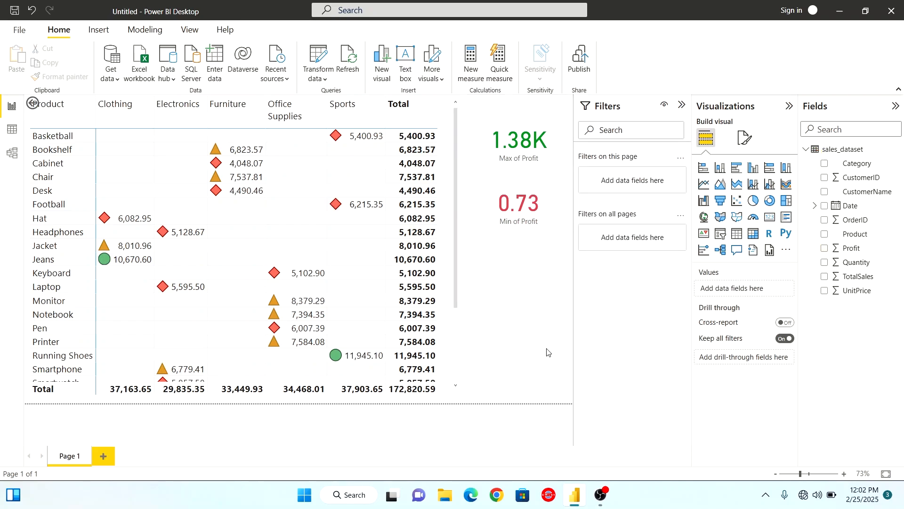